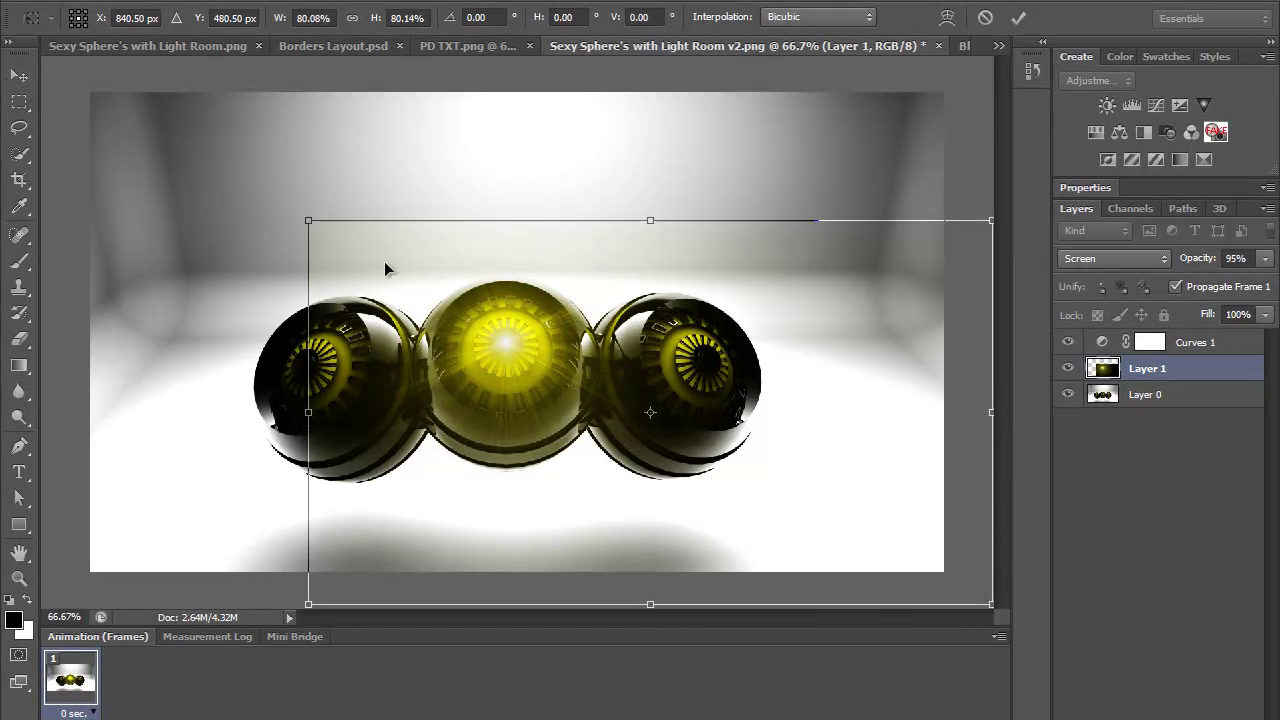
Commit the roughly 80% scale transform on Layer 1 of the sphere render
click(18, 75)
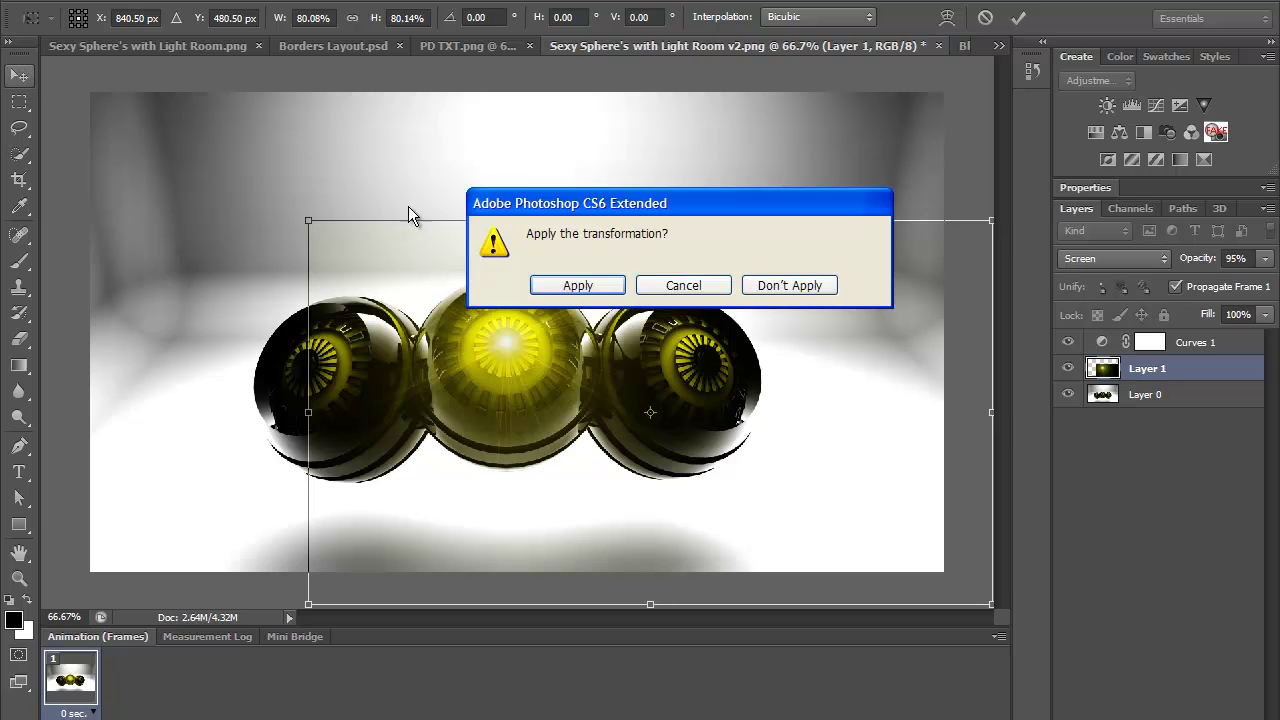
click(585, 288)
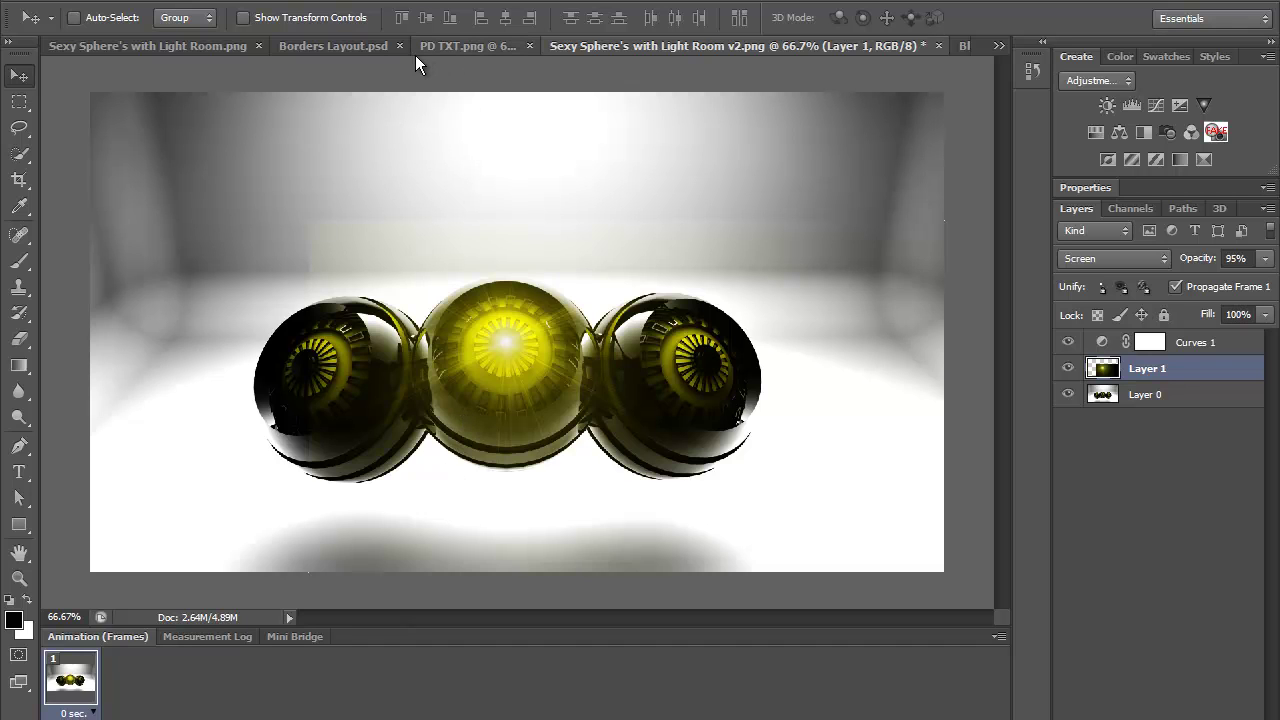
Glance at Borders Layout.psd, then return to the Sexy Sphere's with Light Room.png render
click(355, 48)
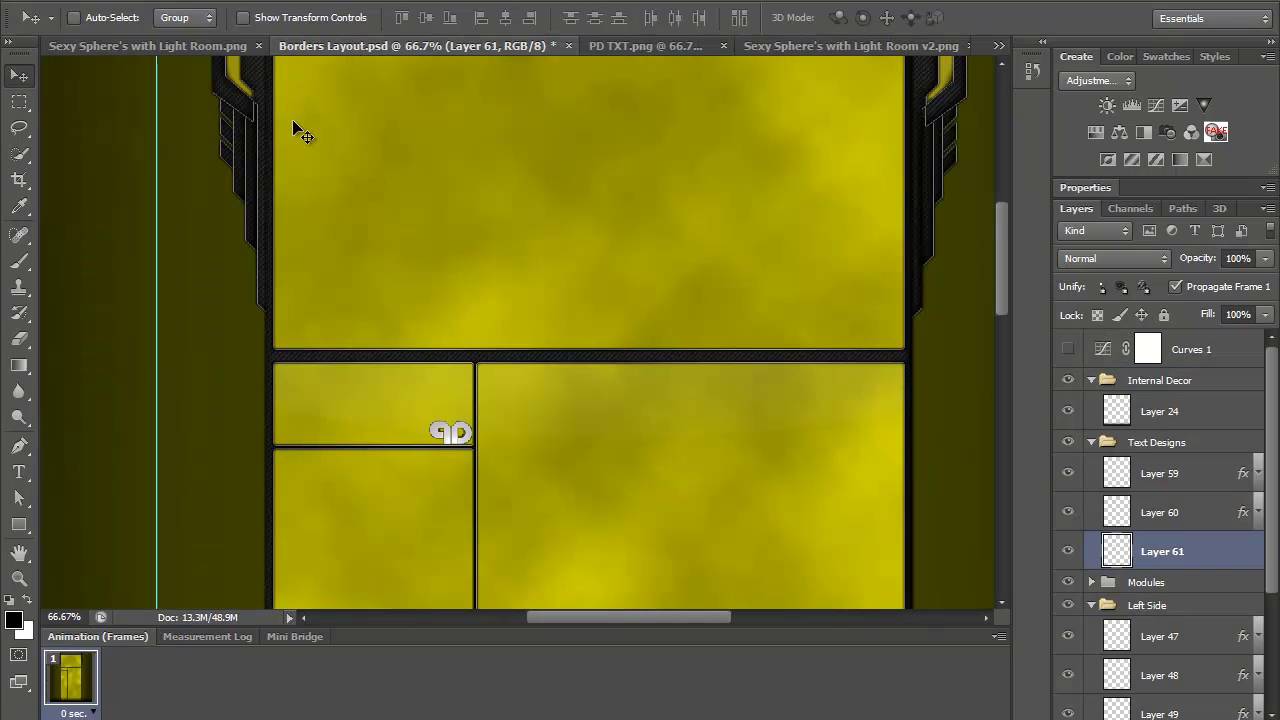
click(188, 45)
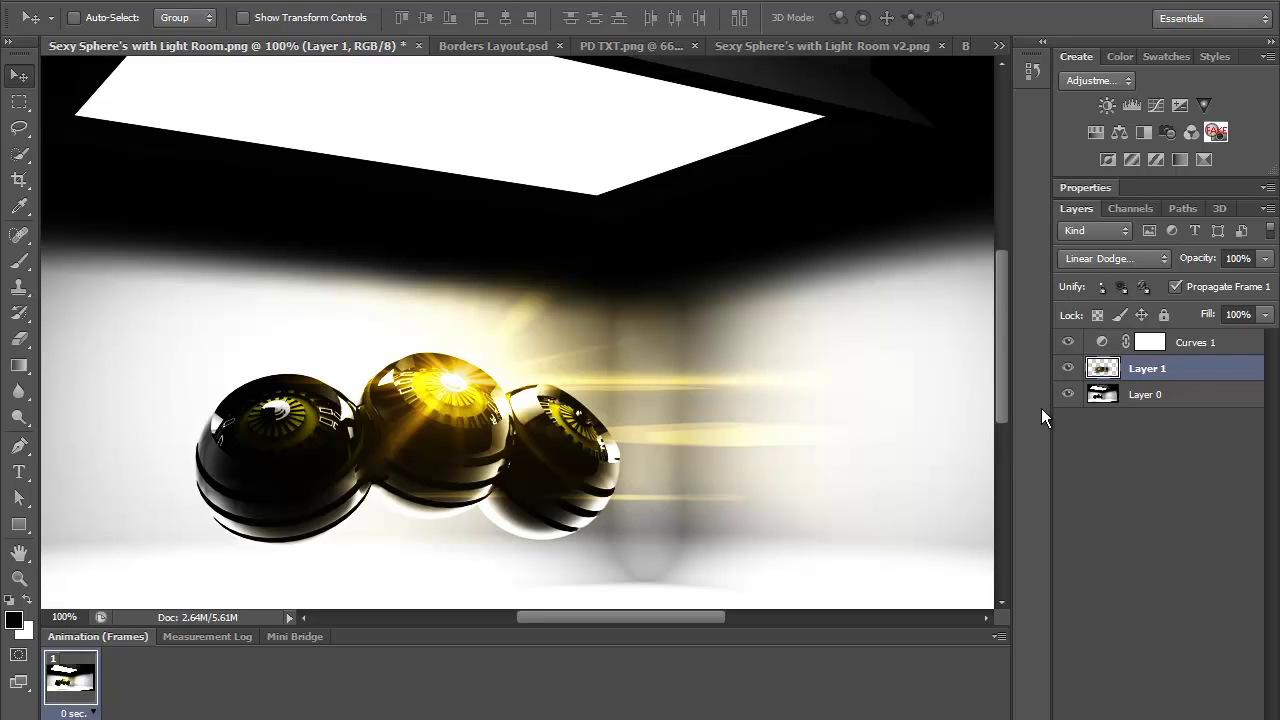
Expand the Properties panel above the Layer 0, Layer 1 and Curves 1 stack
drag(1002, 359, 1003, 365)
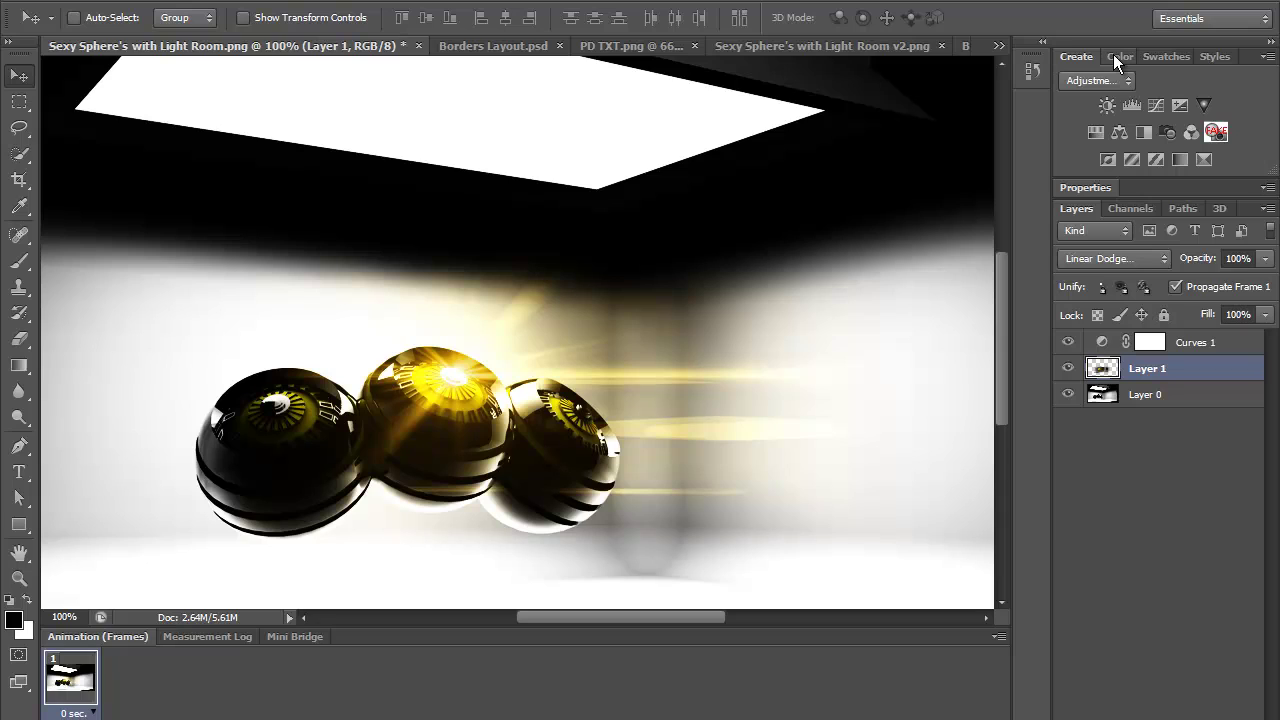
click(1095, 188)
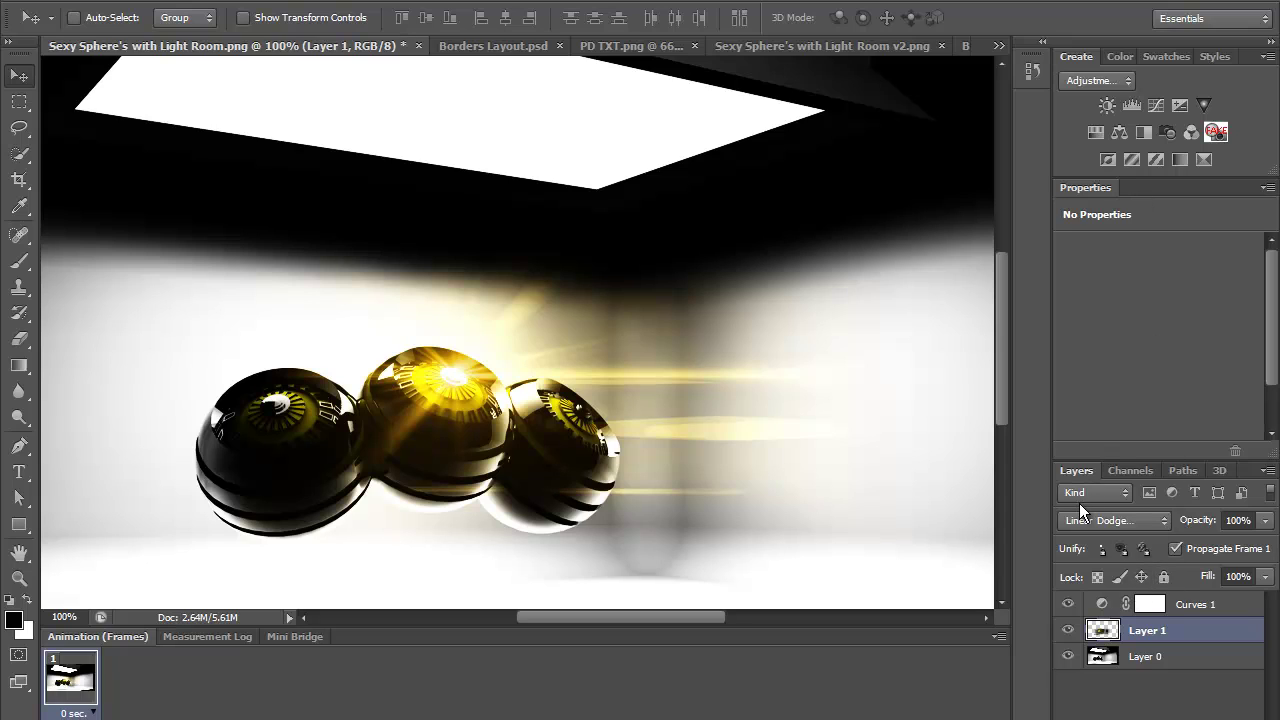
click(1105, 494)
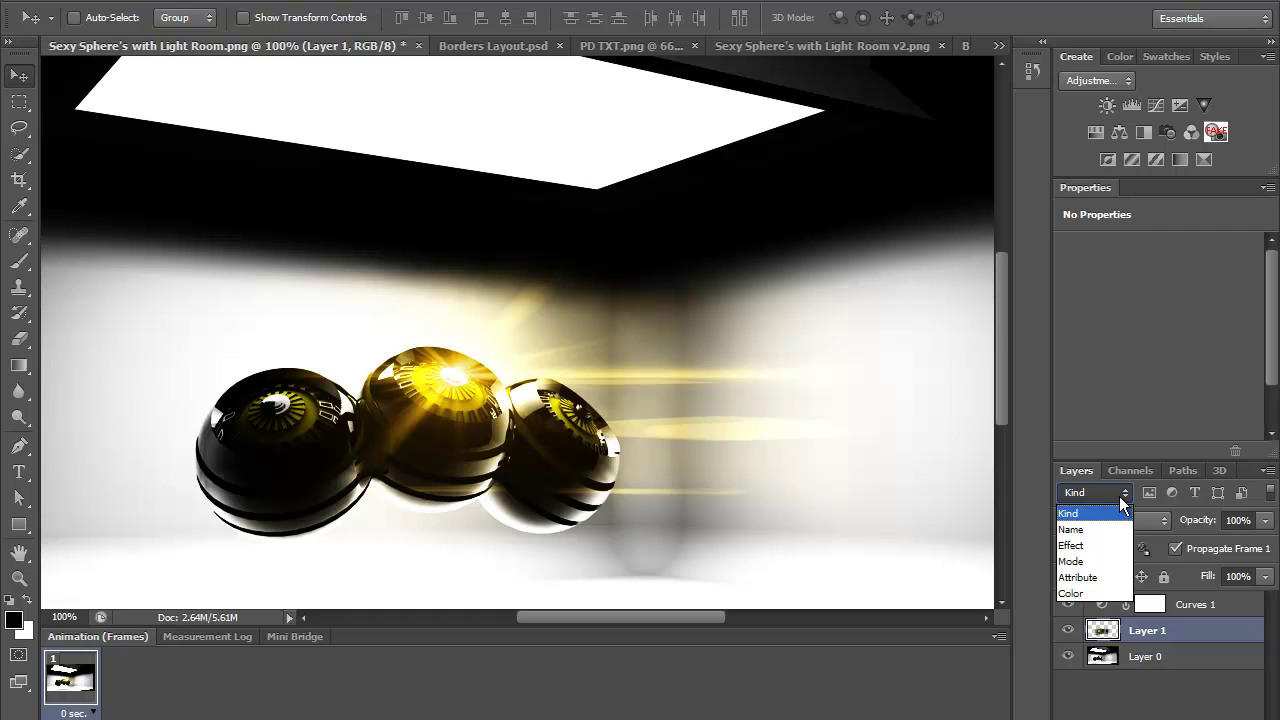
click(1119, 496)
click(1119, 496)
click(1097, 530)
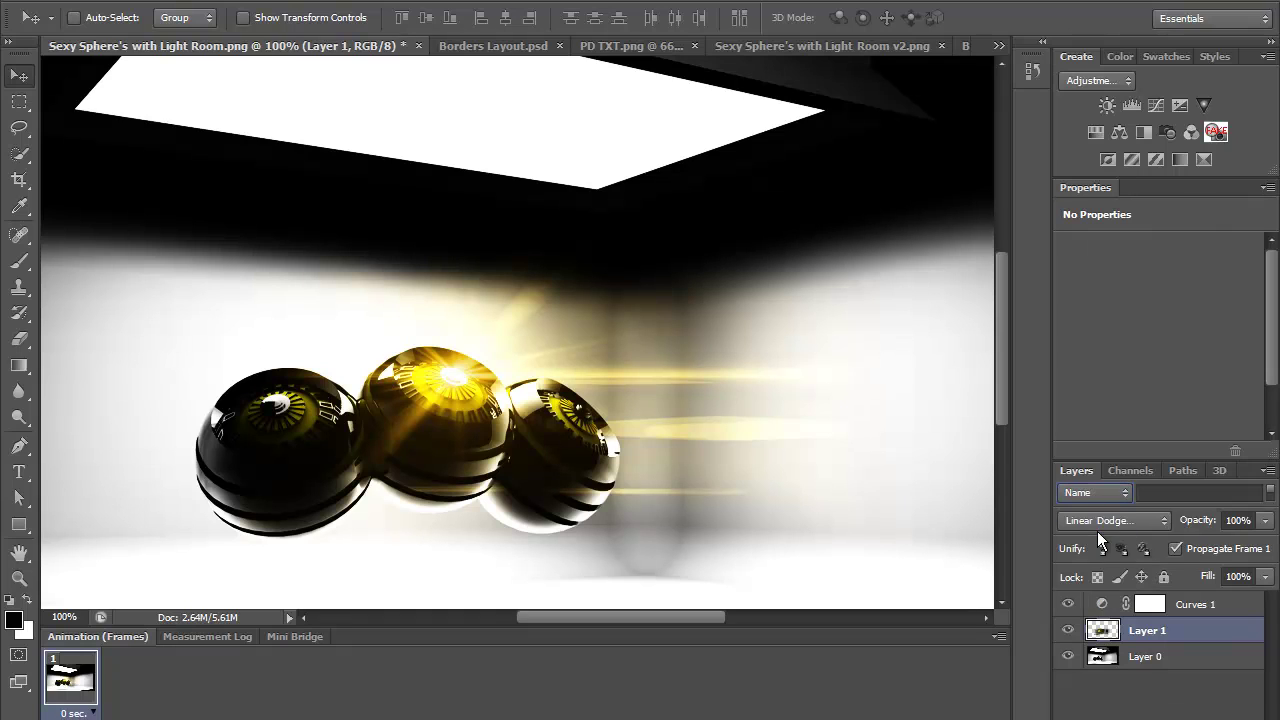
click(1108, 495)
click(1097, 546)
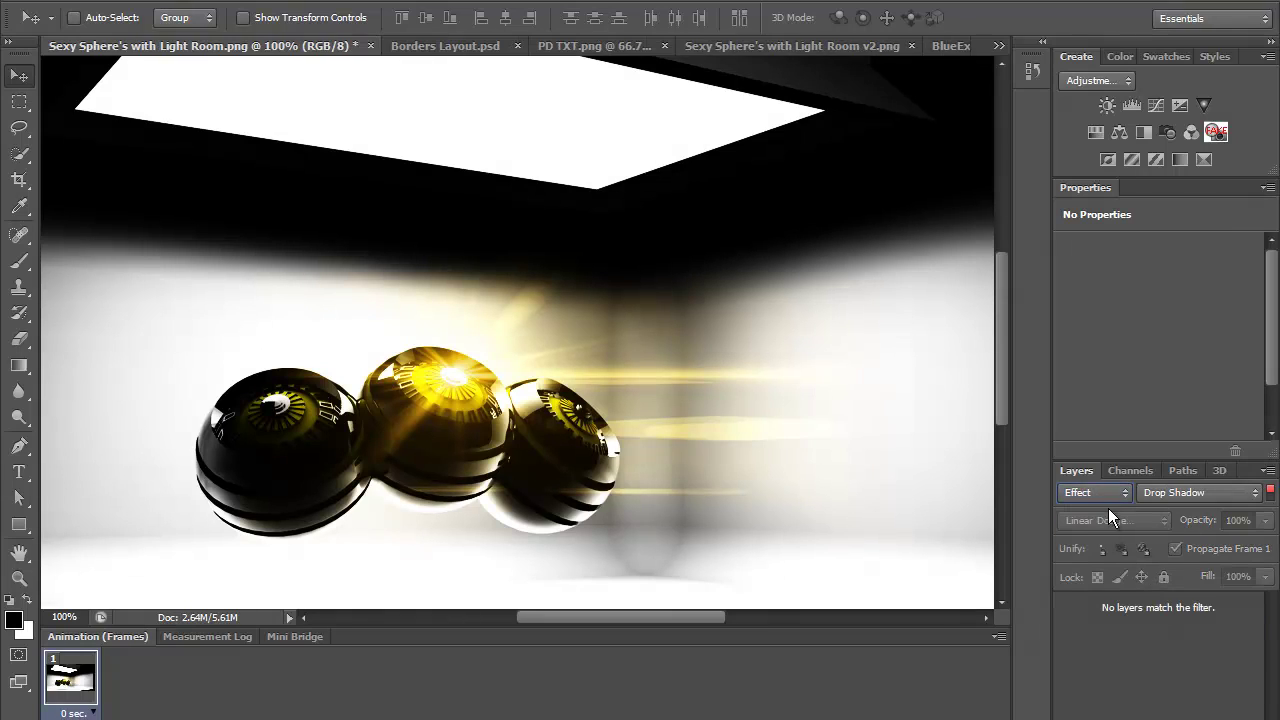
click(1115, 496)
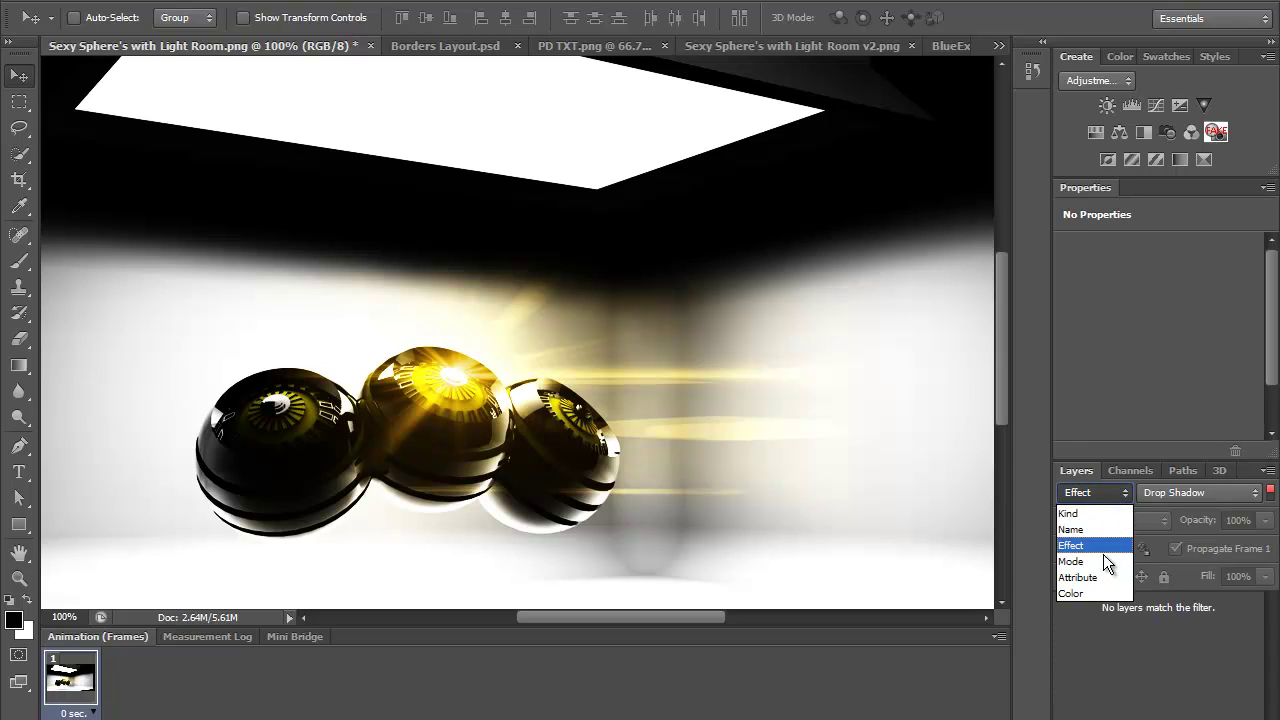
click(1101, 556)
click(1112, 498)
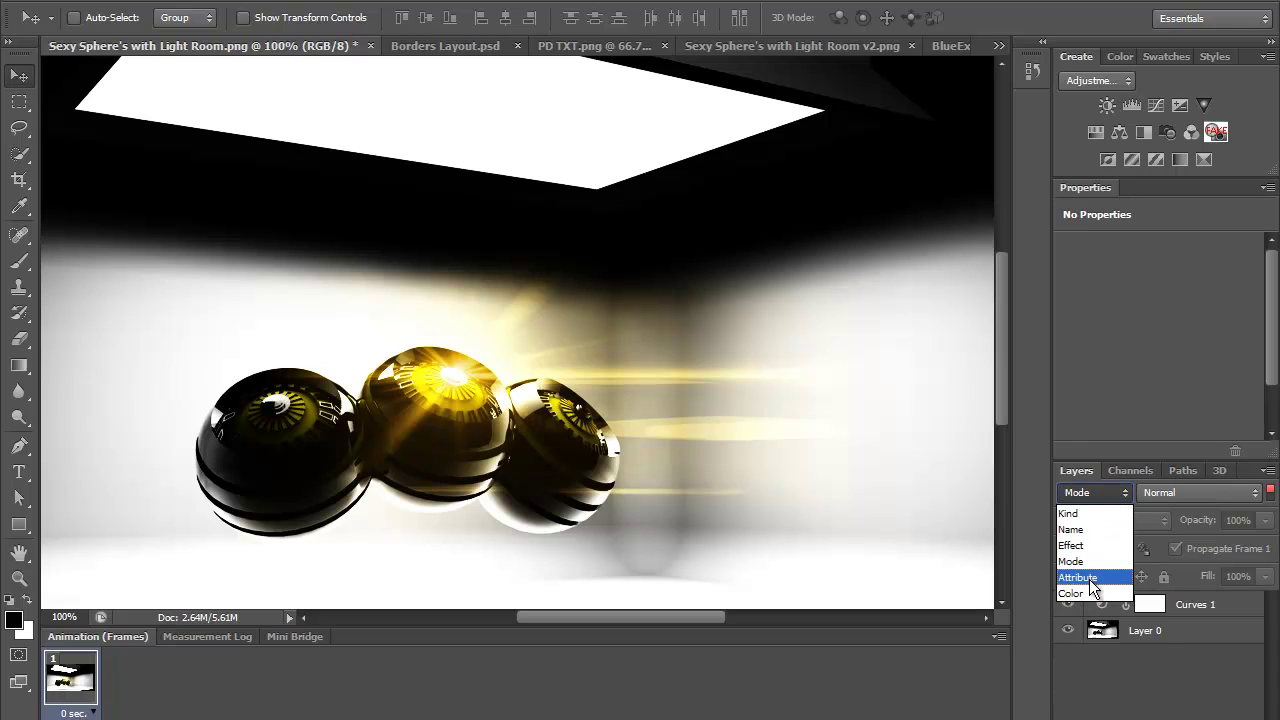
click(1084, 577)
click(1112, 490)
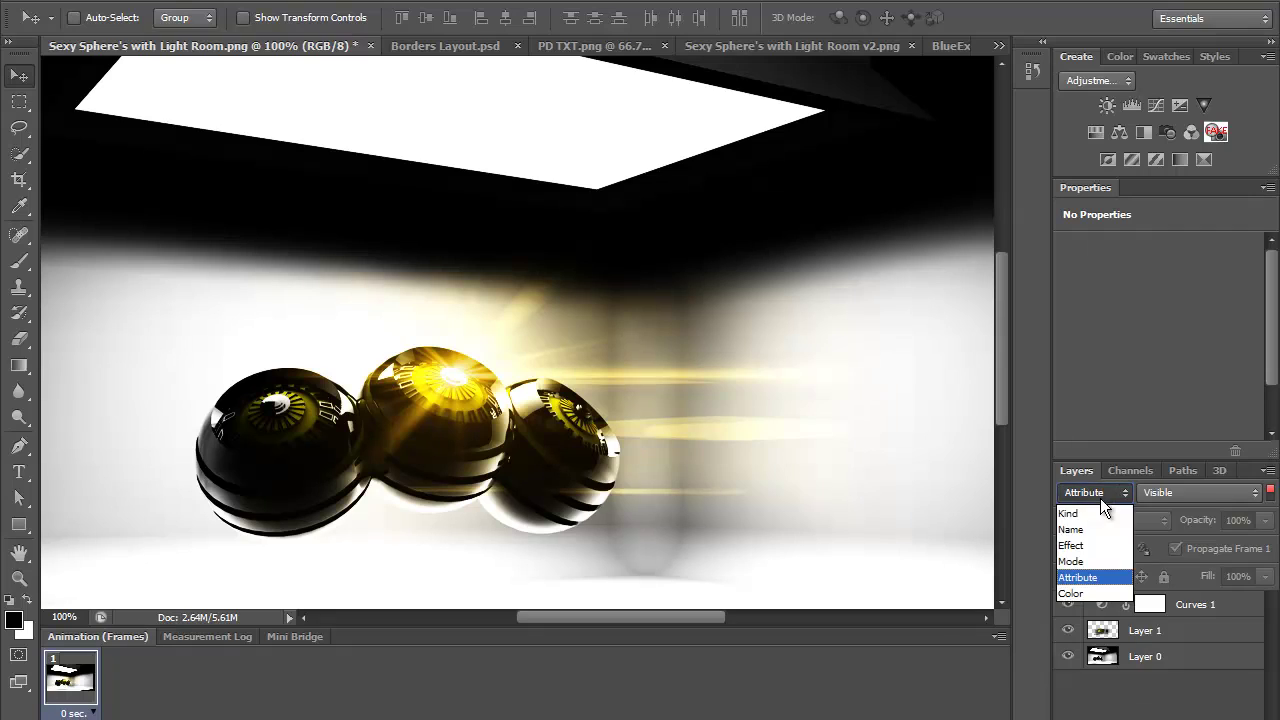
click(1081, 594)
click(1108, 497)
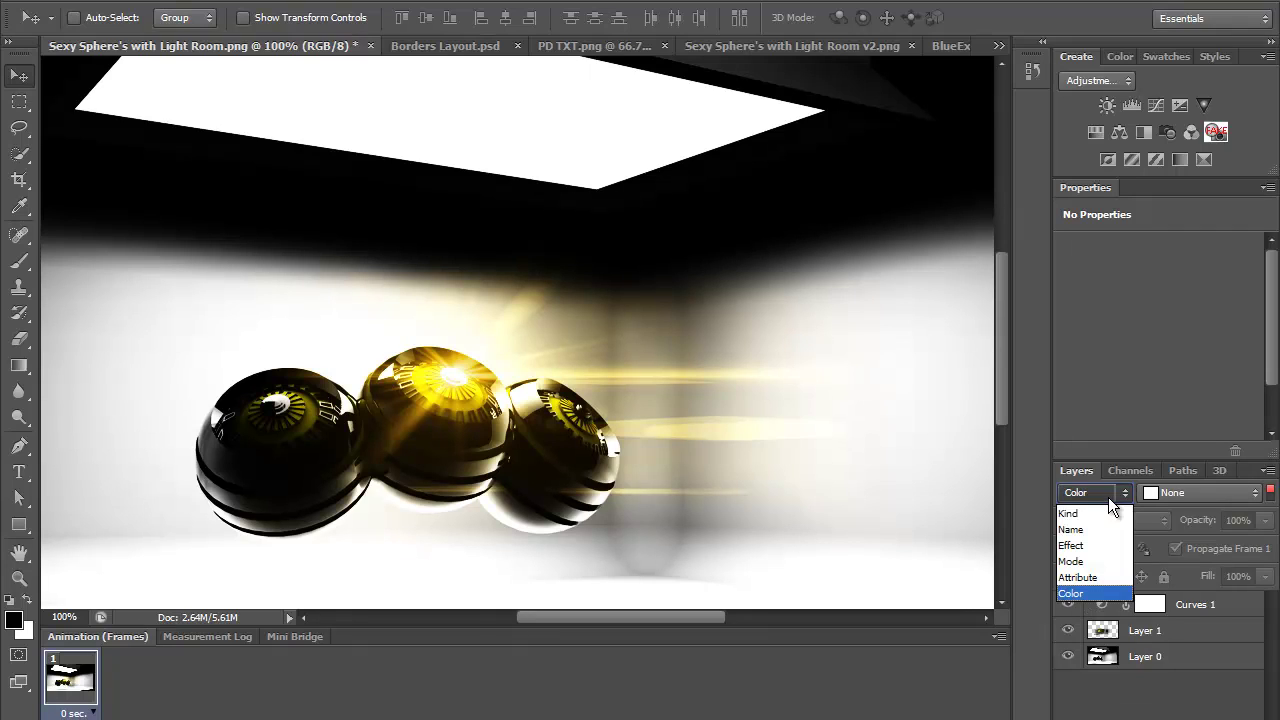
click(1090, 547)
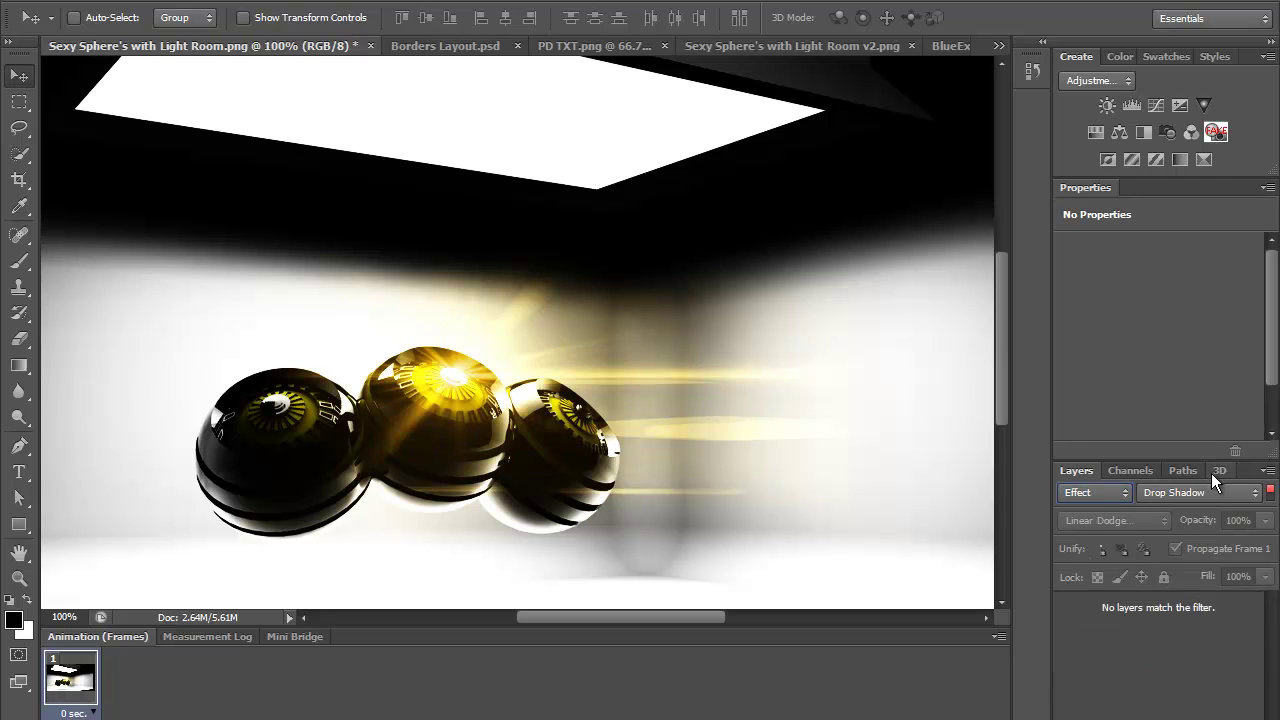
click(1211, 491)
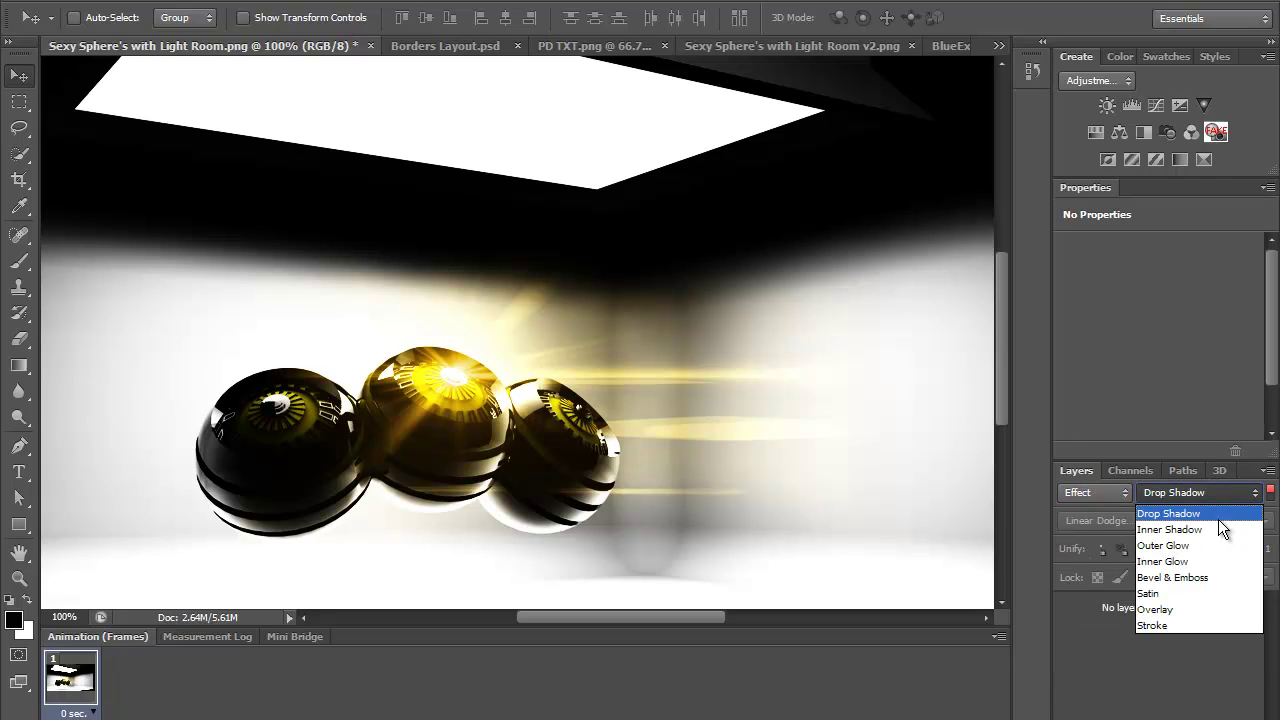
click(1184, 648)
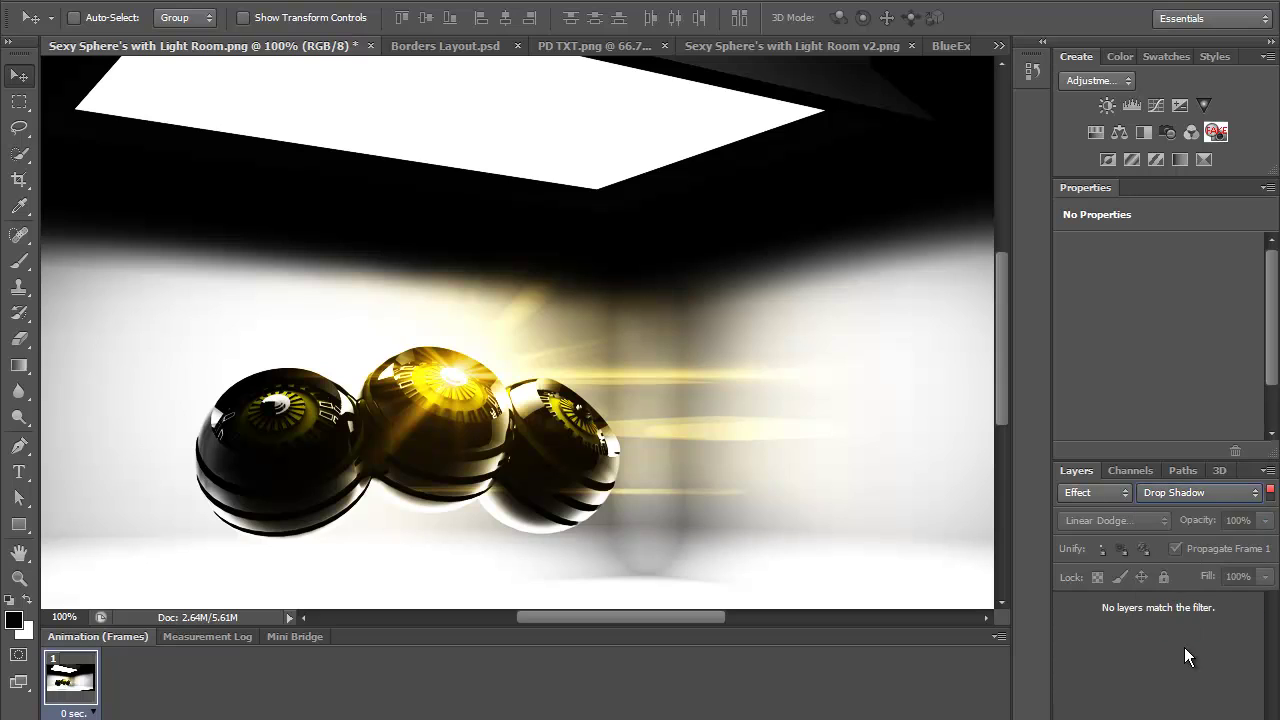
click(1093, 493)
click(1084, 516)
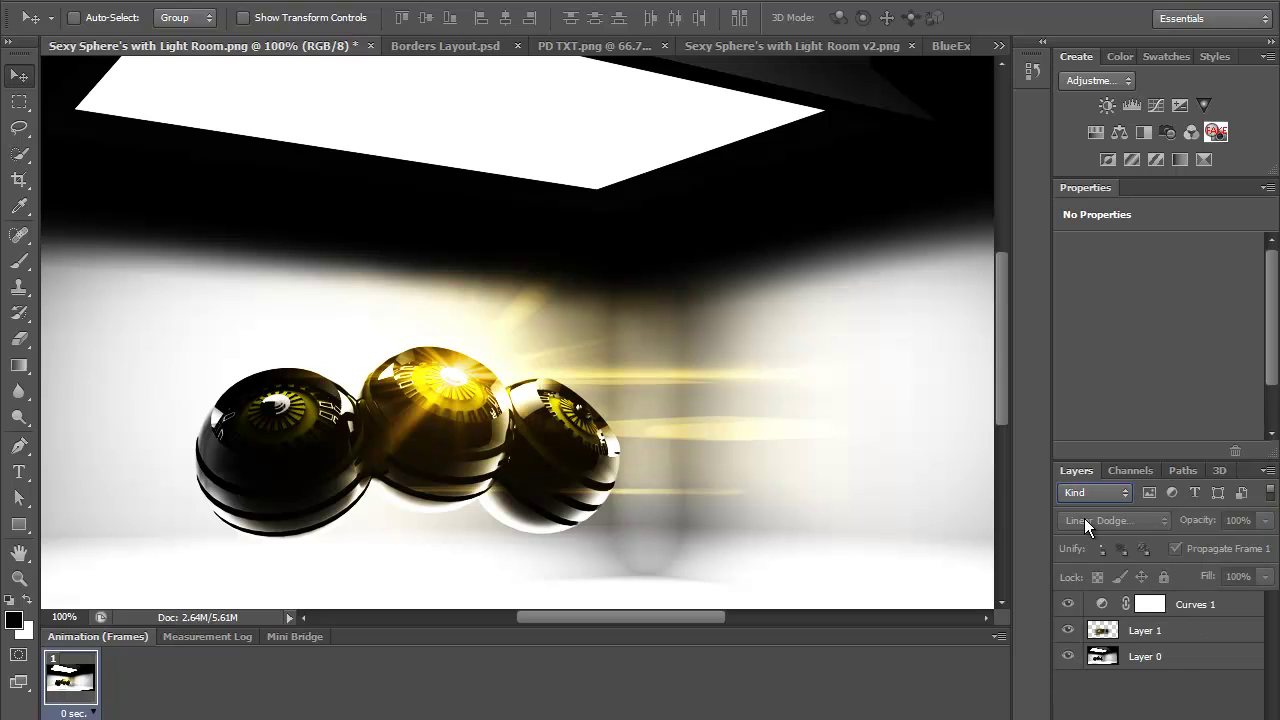
click(1207, 479)
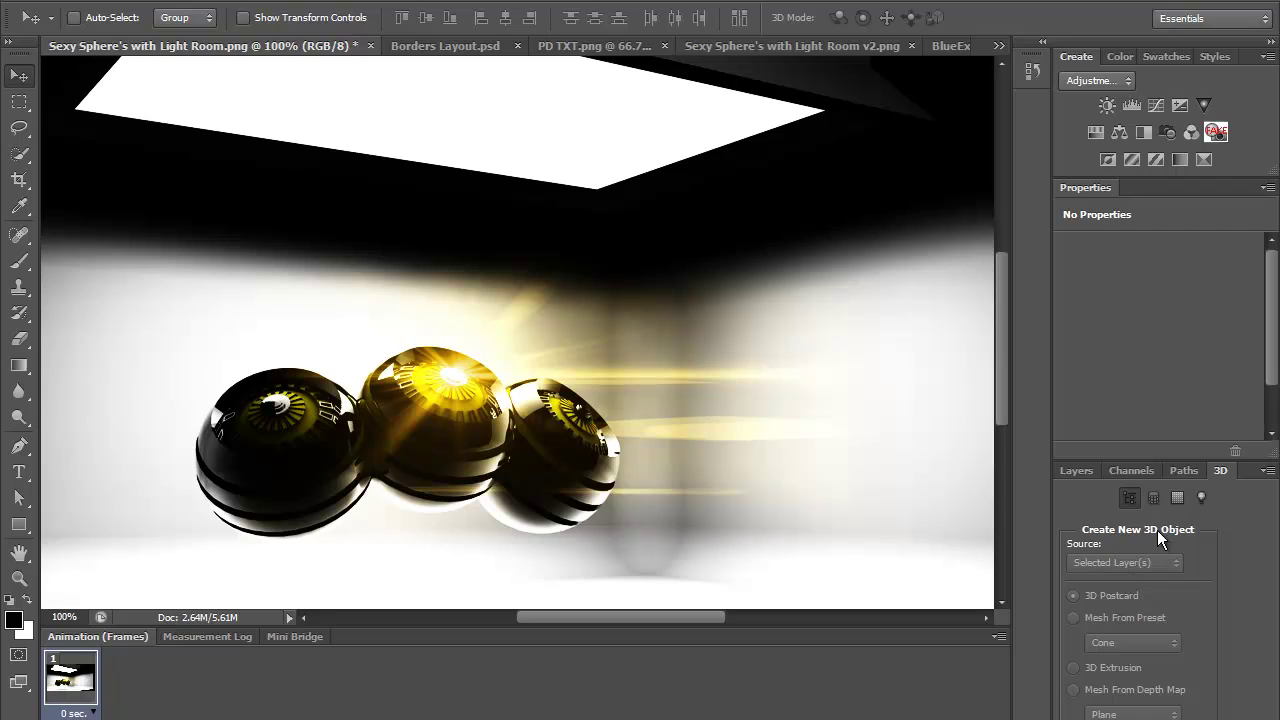
click(1184, 474)
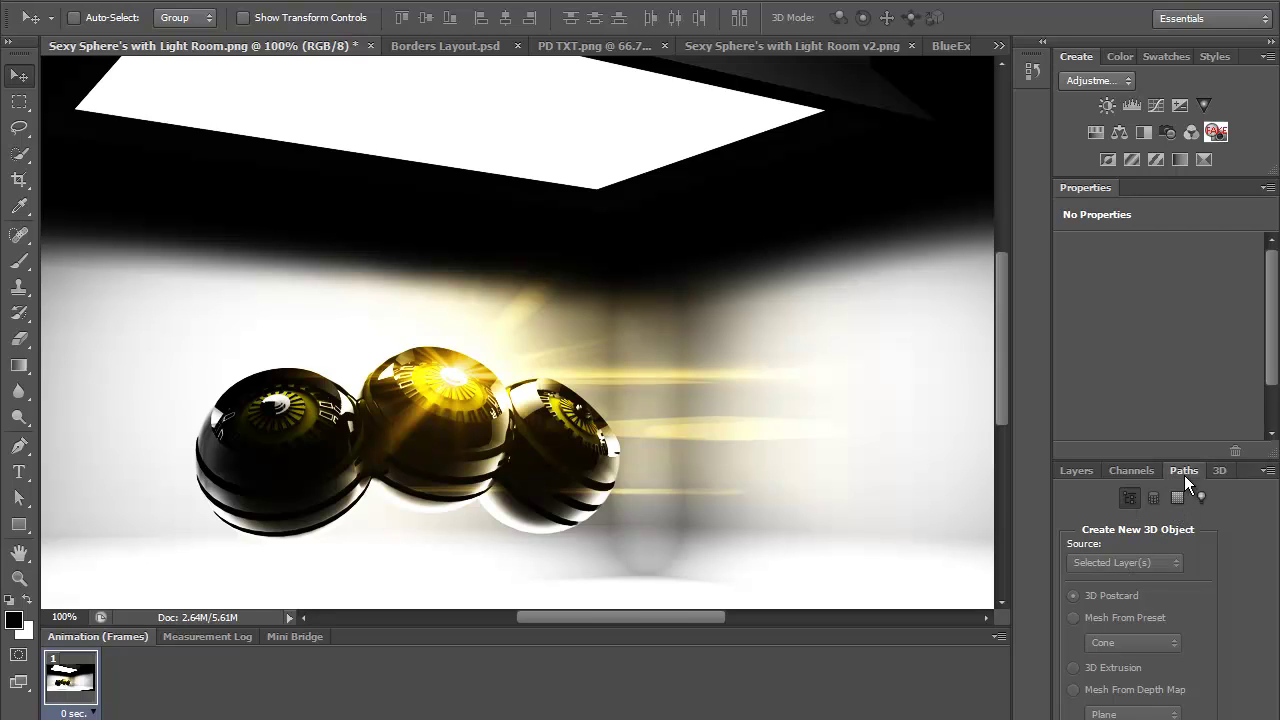
click(1126, 469)
click(1070, 475)
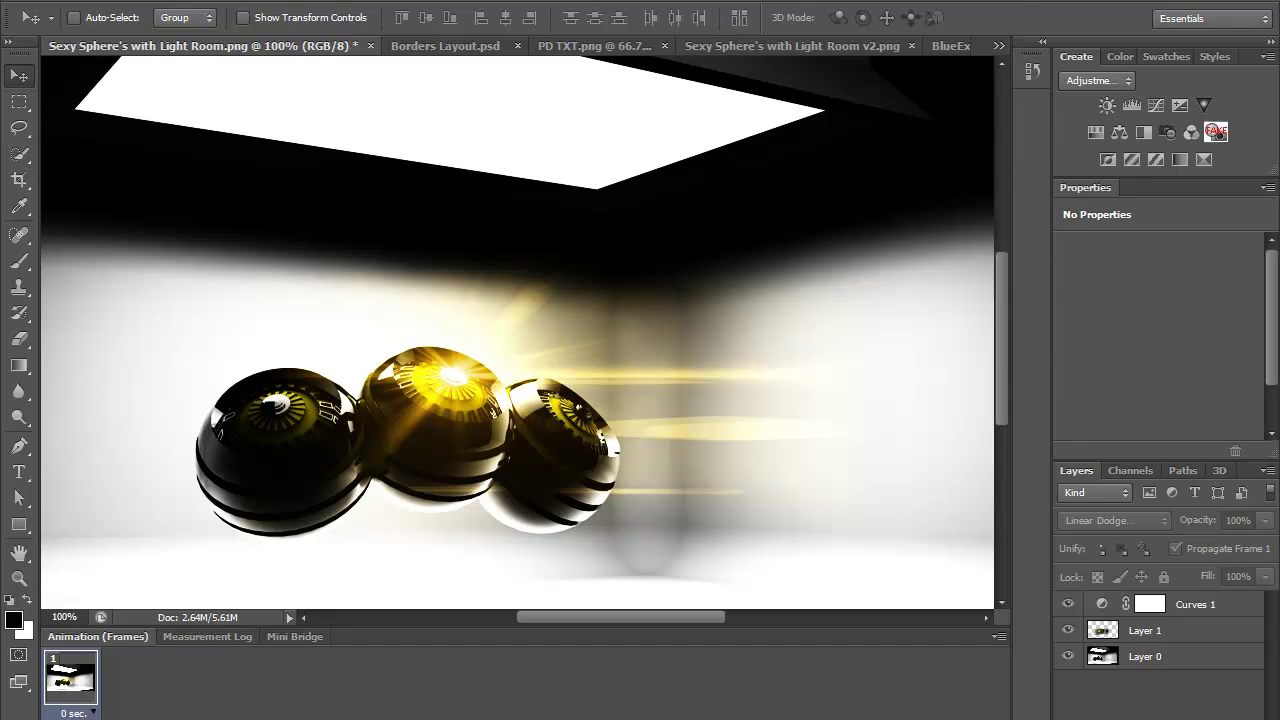
Switch to the 3D workspace showing the Create New 3D Object options
click(1241, 21)
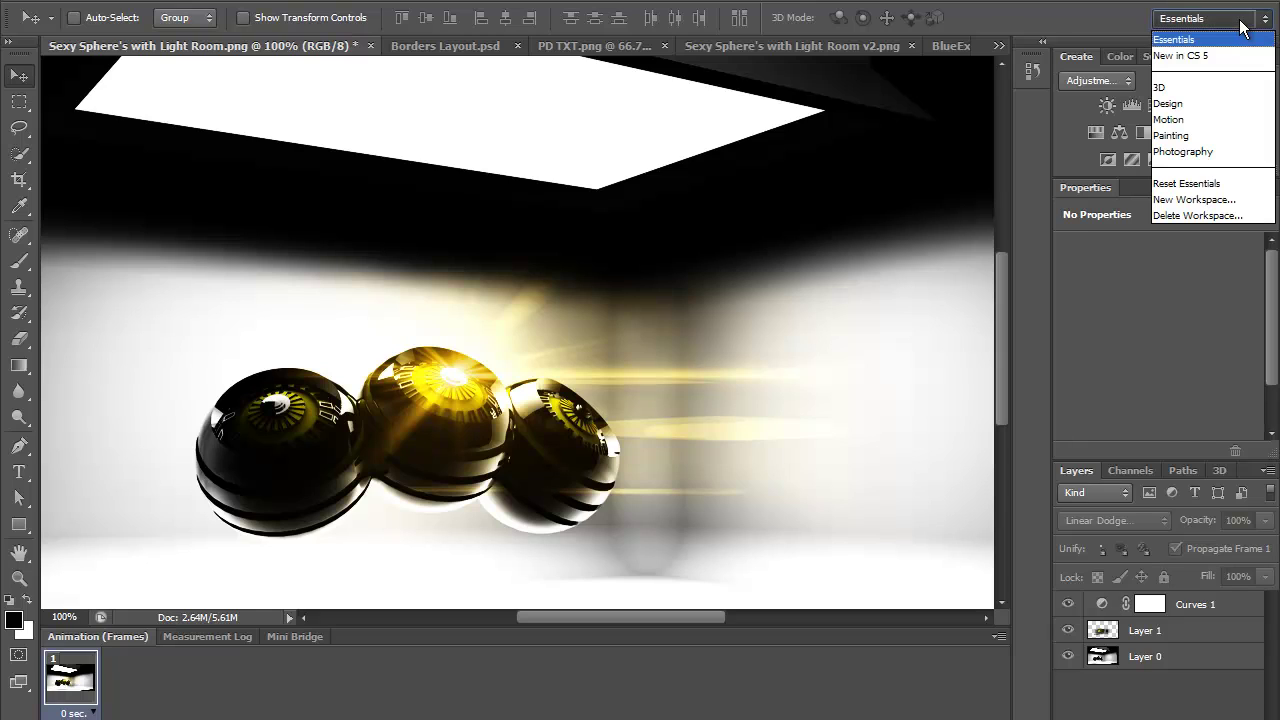
click(1200, 90)
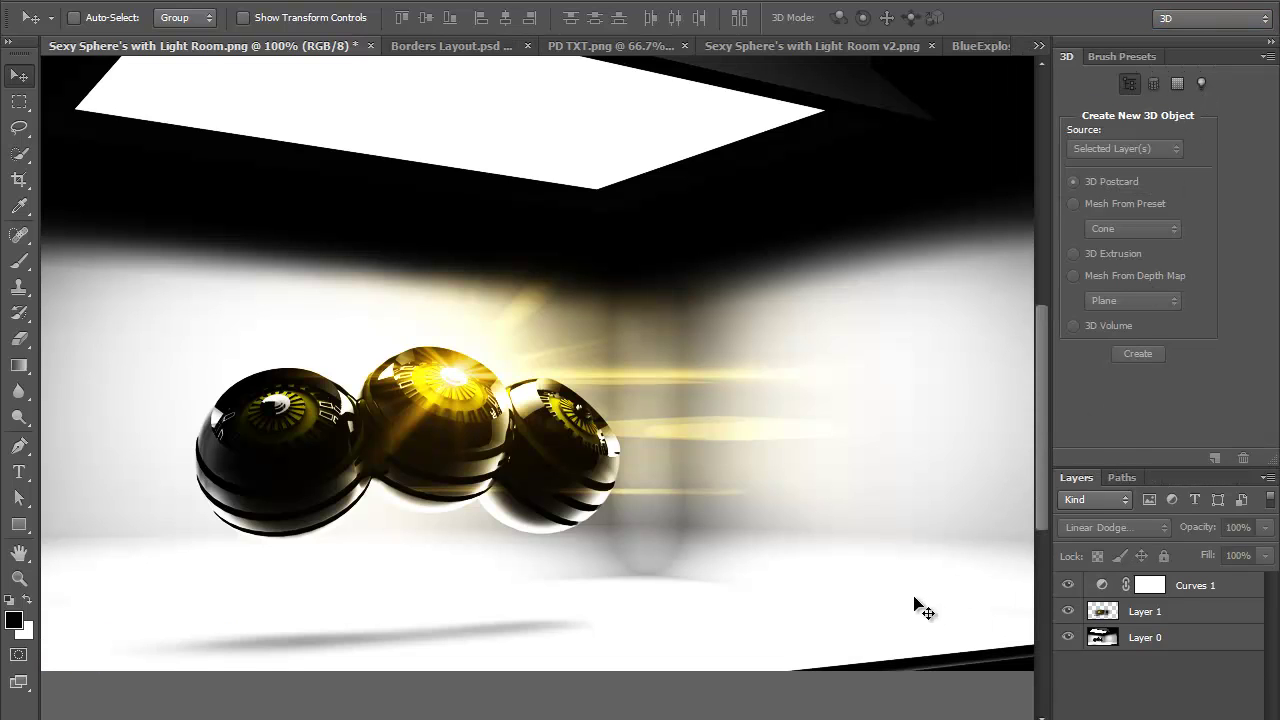
Use the Design workspace with Swatches, Character and Layers panels, and select the Type tool
click(1206, 17)
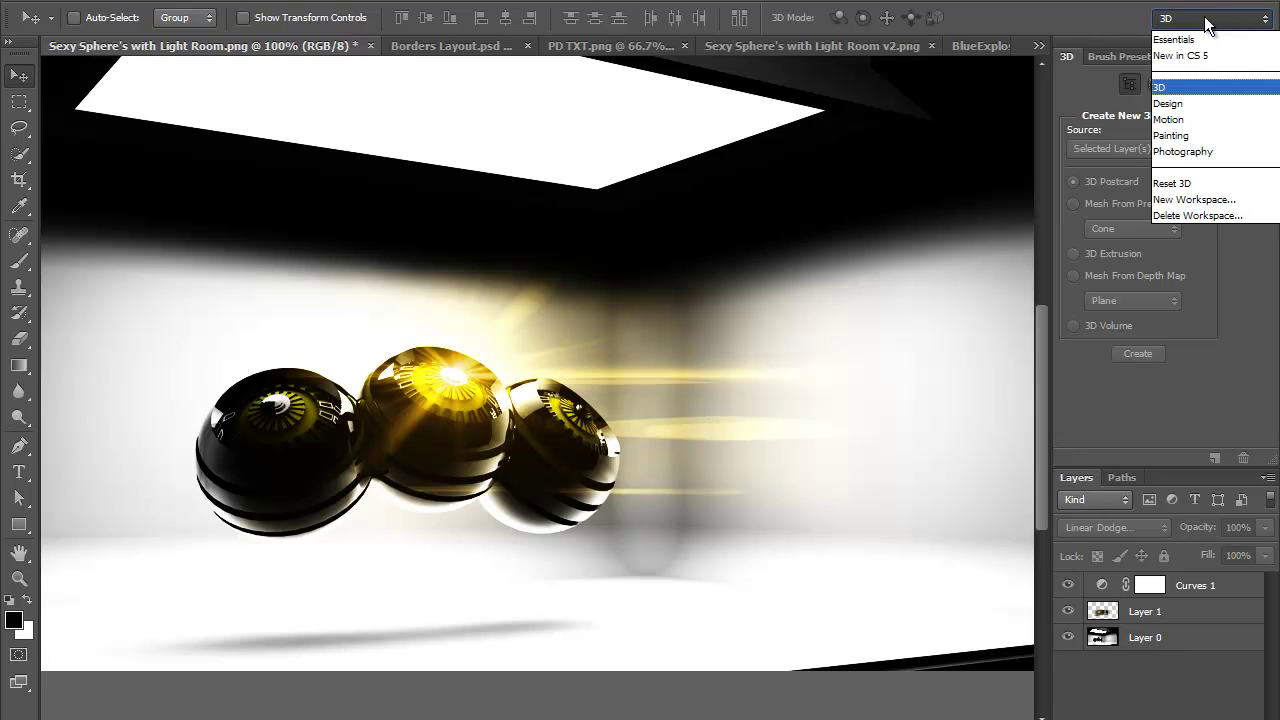
click(1177, 106)
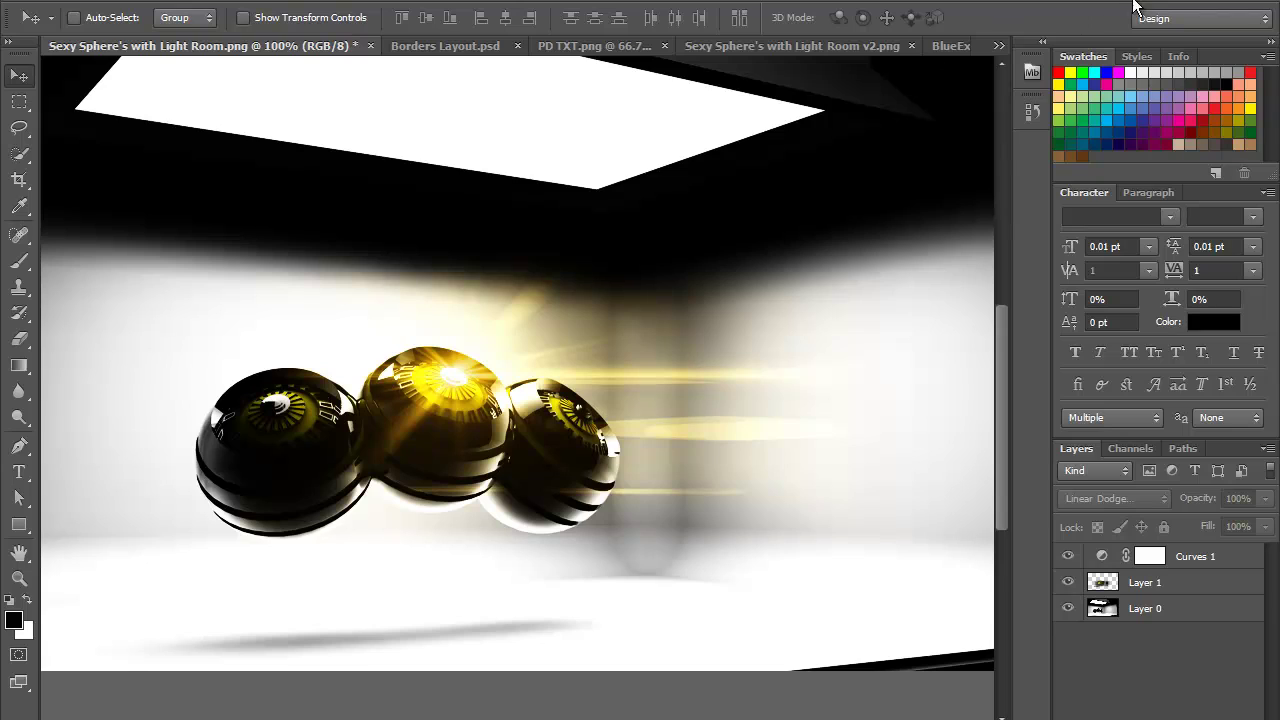
key(t)
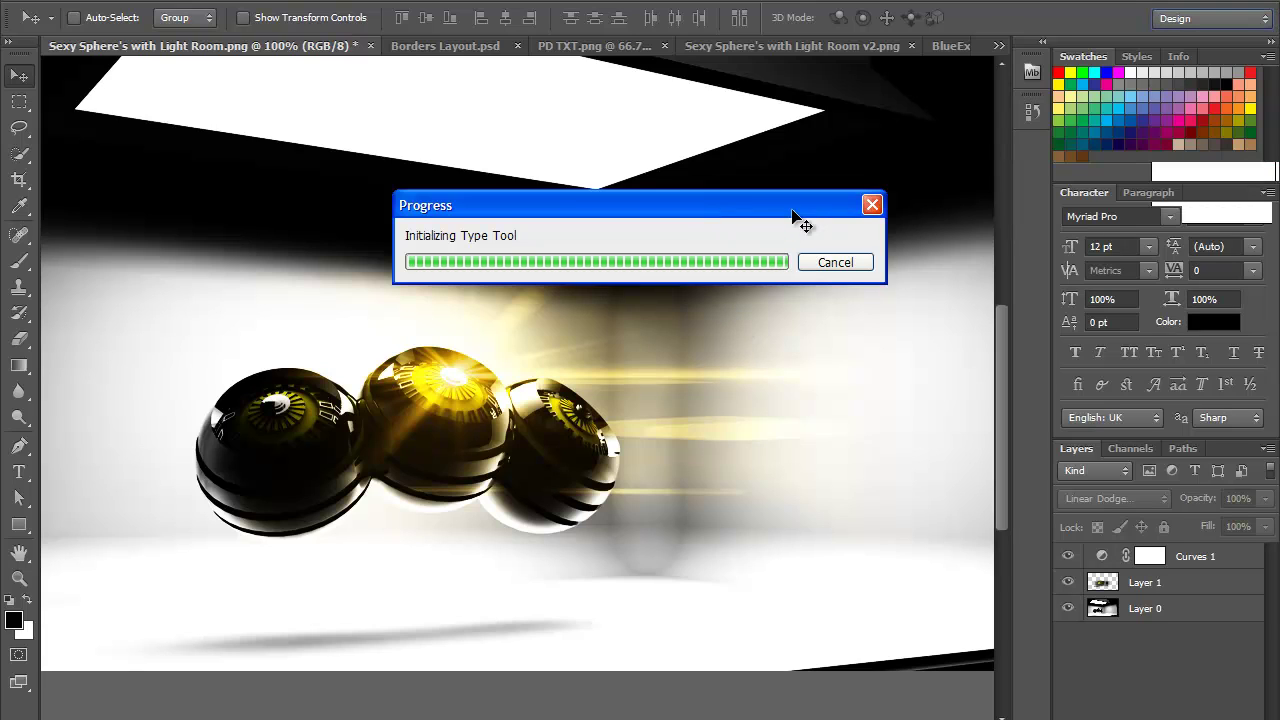
click(1176, 22)
click(1177, 24)
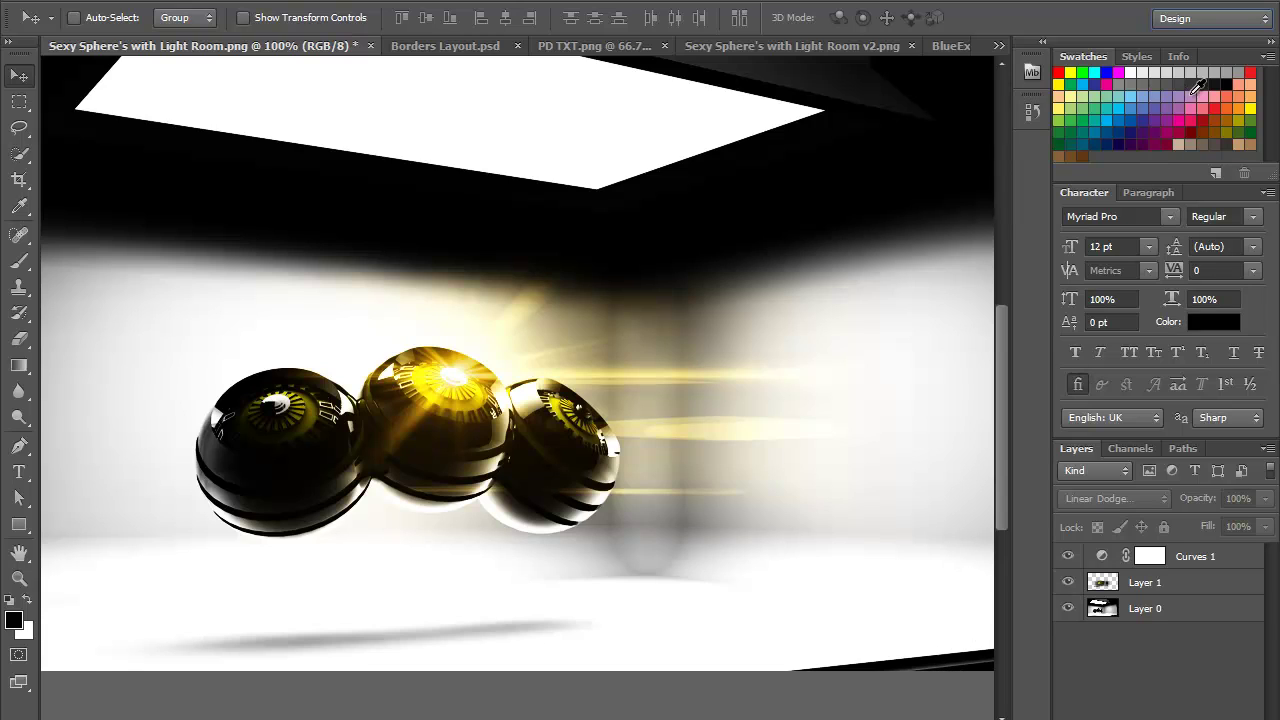
Preview the Motion workspace, then choose the Painting workspace with Swatches and Brush Presets
click(1209, 18)
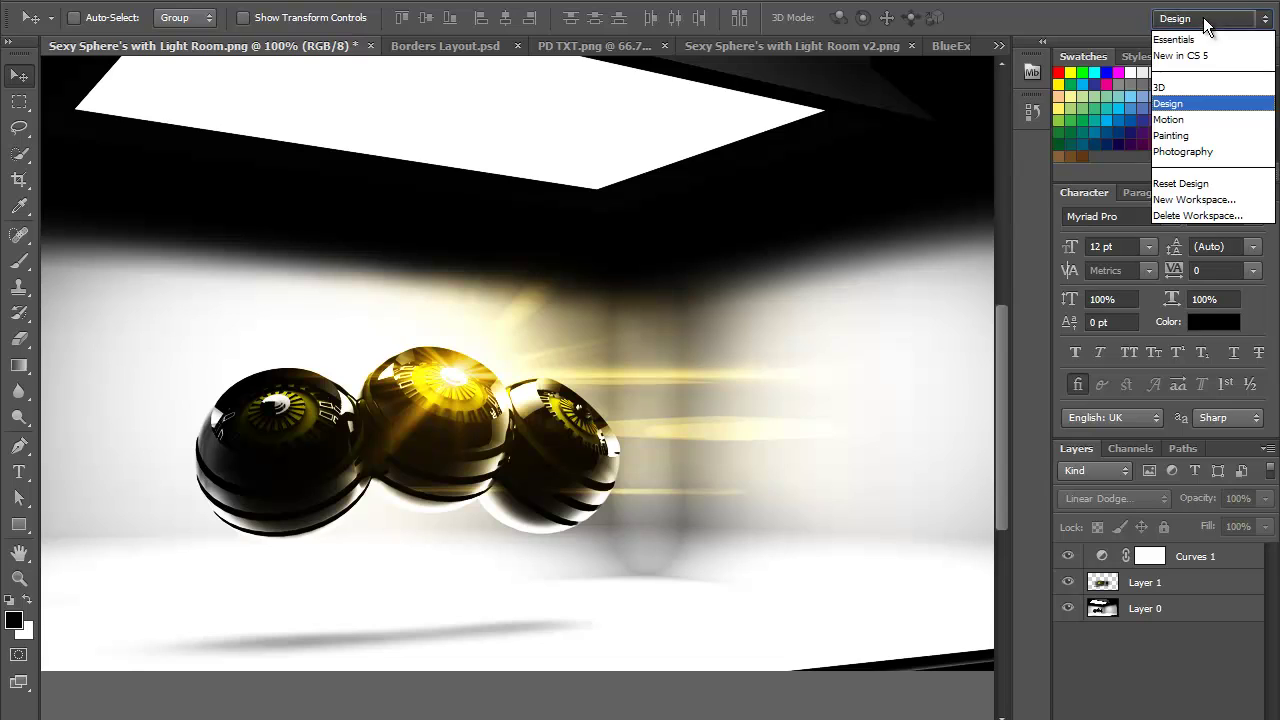
click(1168, 119)
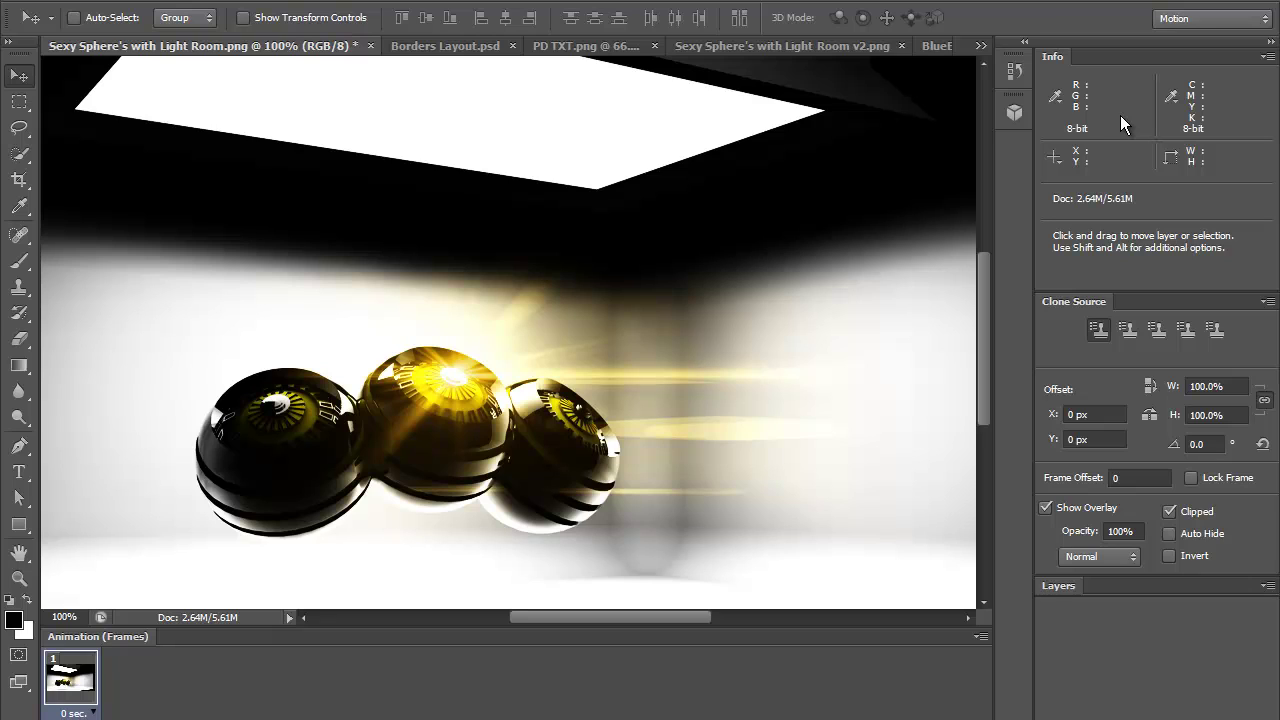
click(1187, 20)
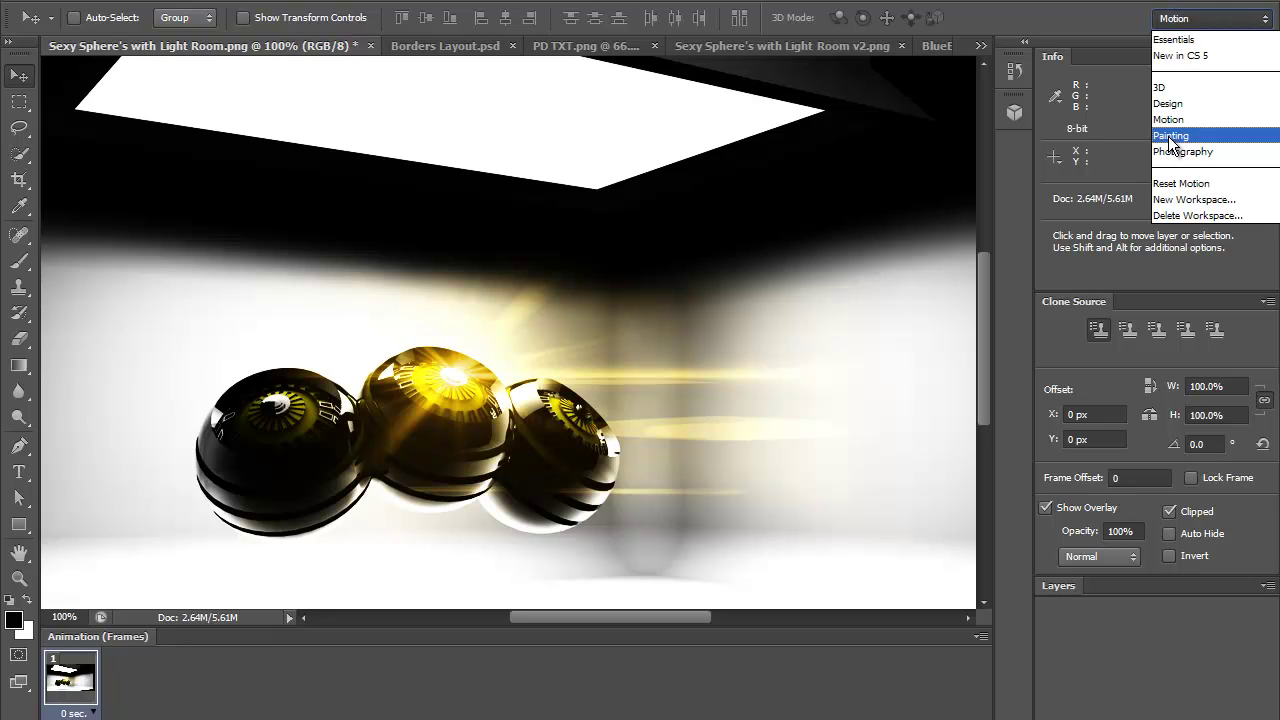
click(1172, 137)
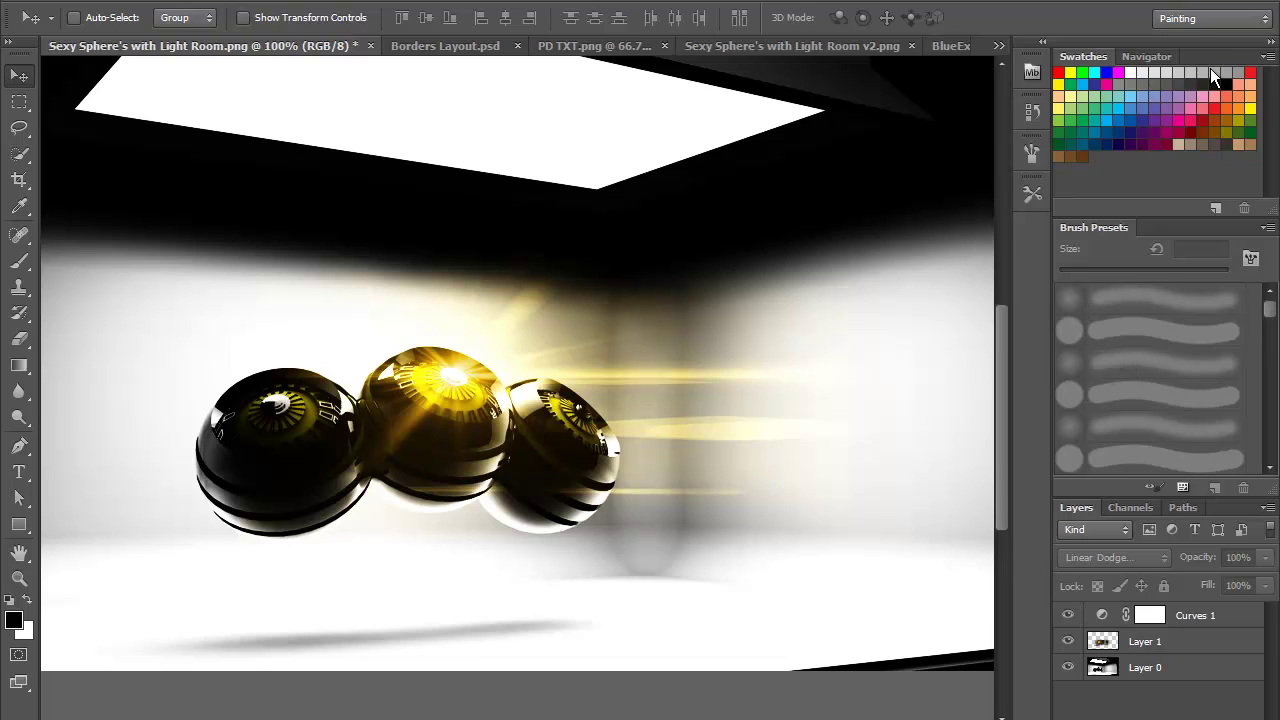
Choose the Photography workspace, pairing the Histogram and Layers panels
click(1198, 20)
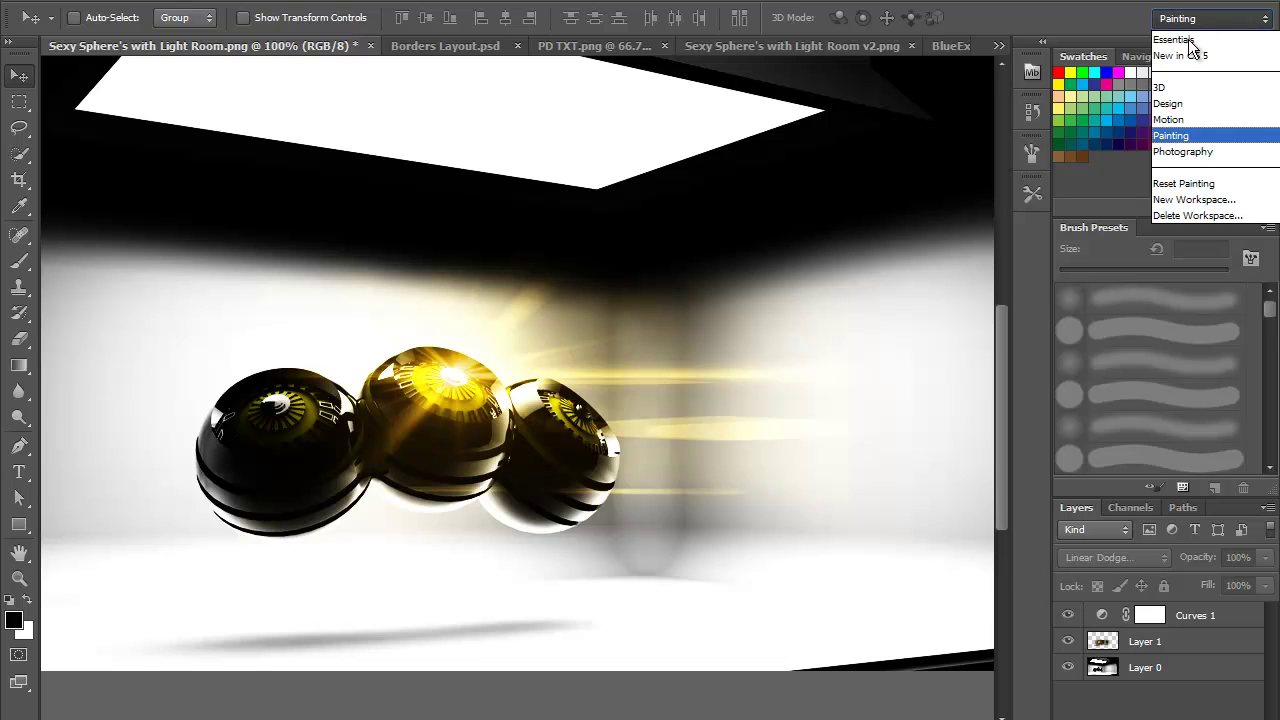
click(1183, 151)
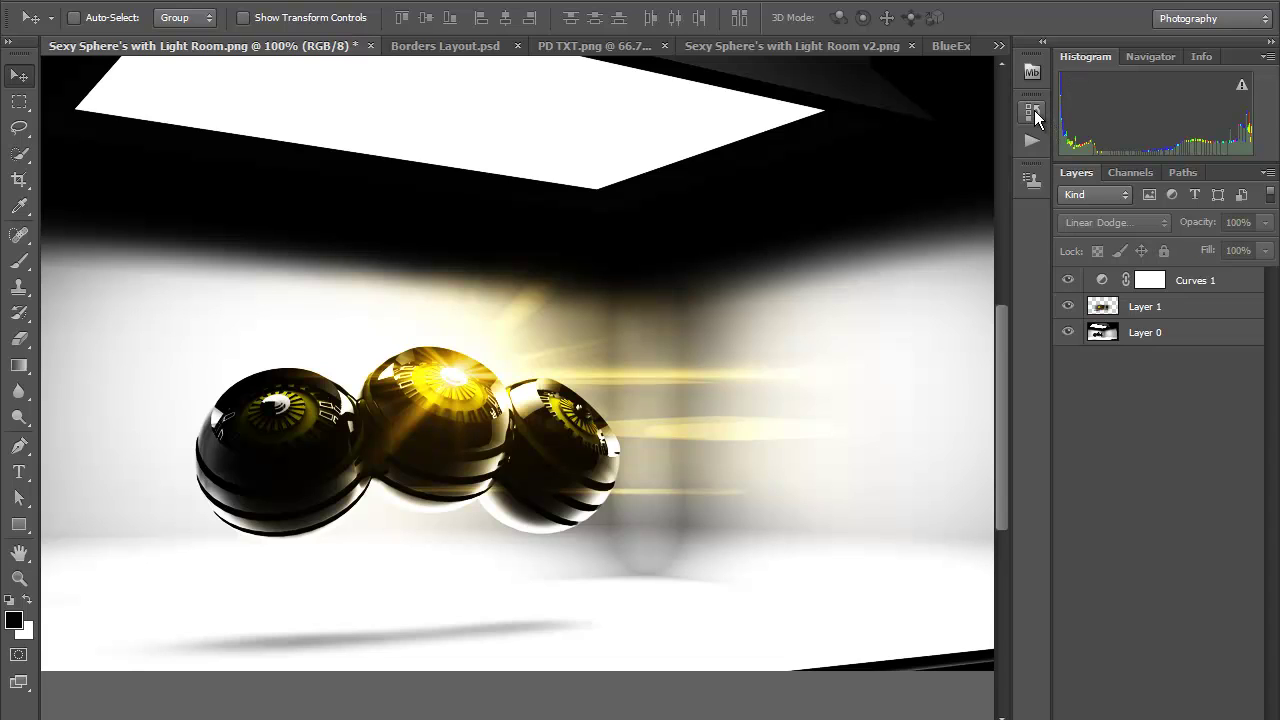
View the New in CS 5 workspace, then return to Essentials with Adjustments and Properties
click(1192, 18)
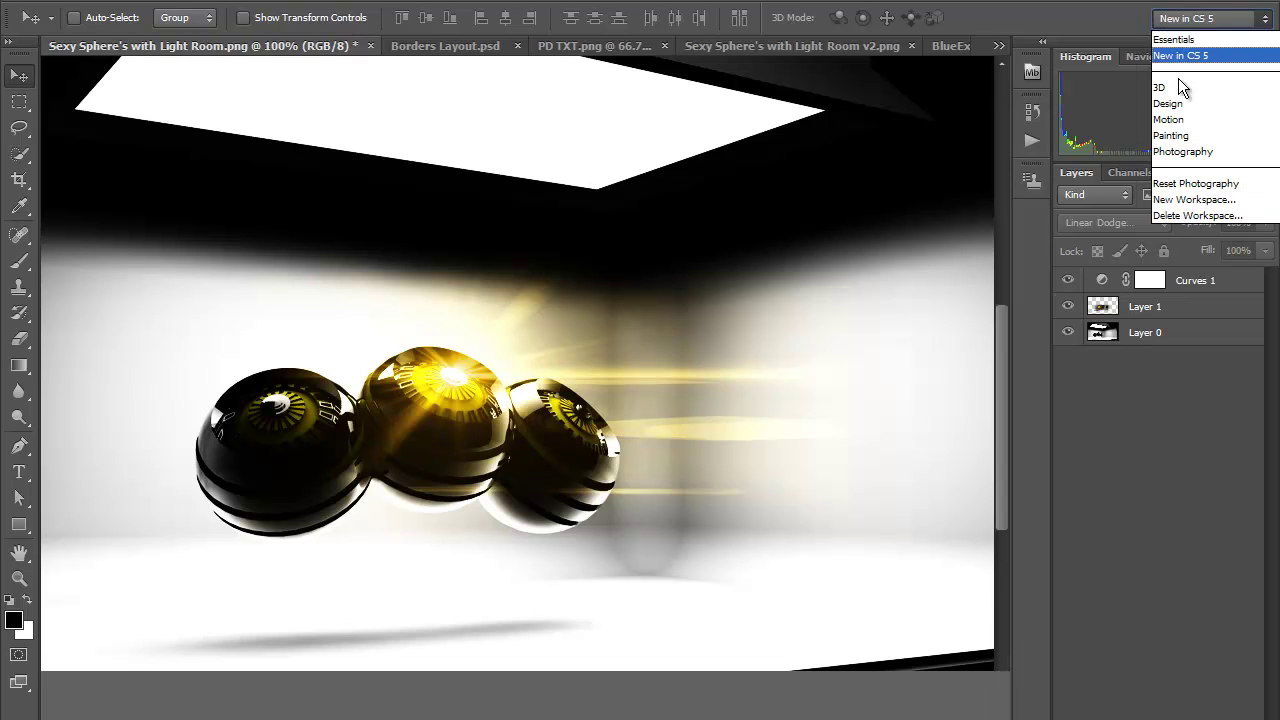
click(1180, 57)
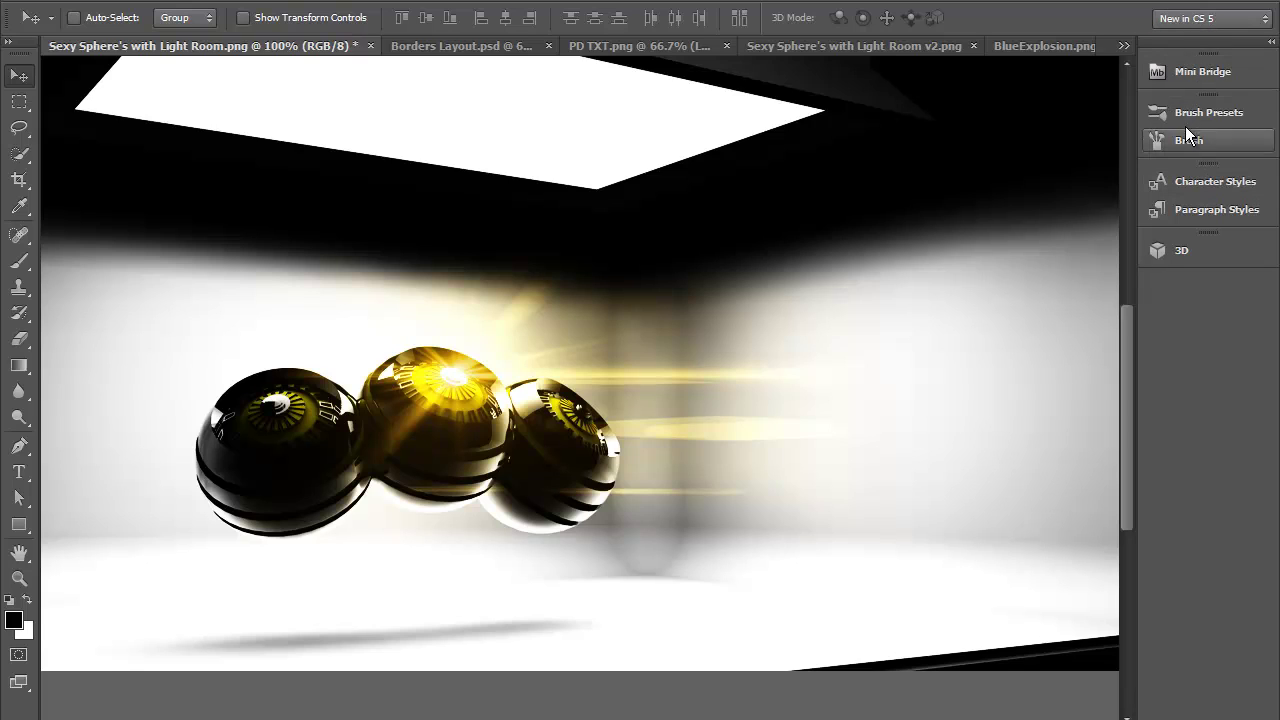
click(1188, 20)
click(1174, 39)
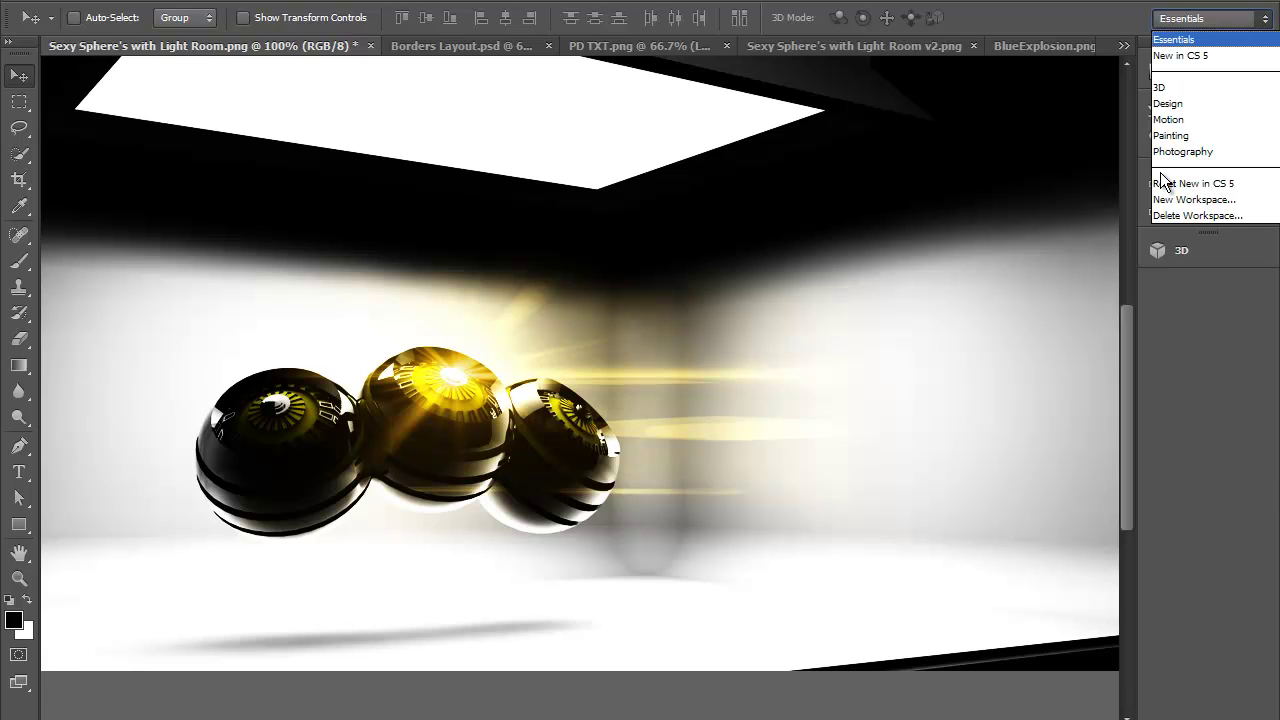
mouse_move(1001, 315)
mouse_down()
mouse_move(1001, 301)
mouse_move(1001, 352)
mouse_move(994, 319)
mouse_move(994, 330)
mouse_up()
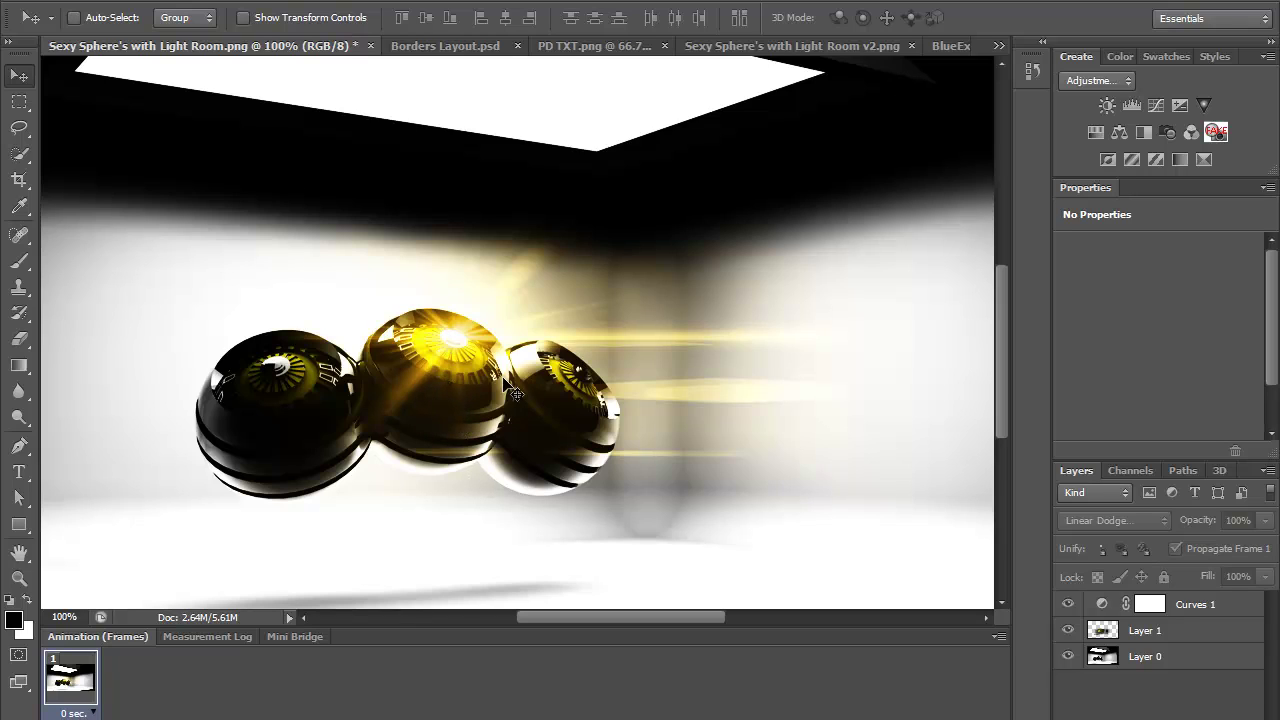
Select Curves 1, then bring up Sexy Sphere's with Light Room v2.png
click(1196, 605)
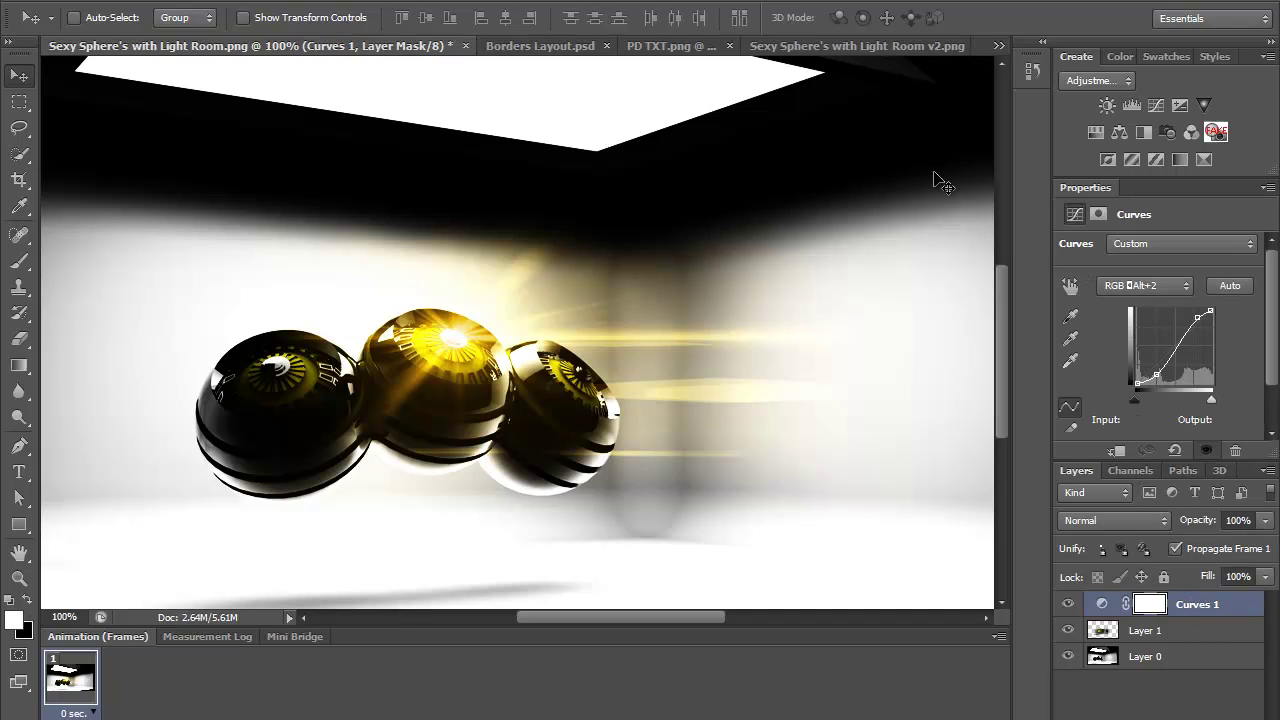
click(793, 47)
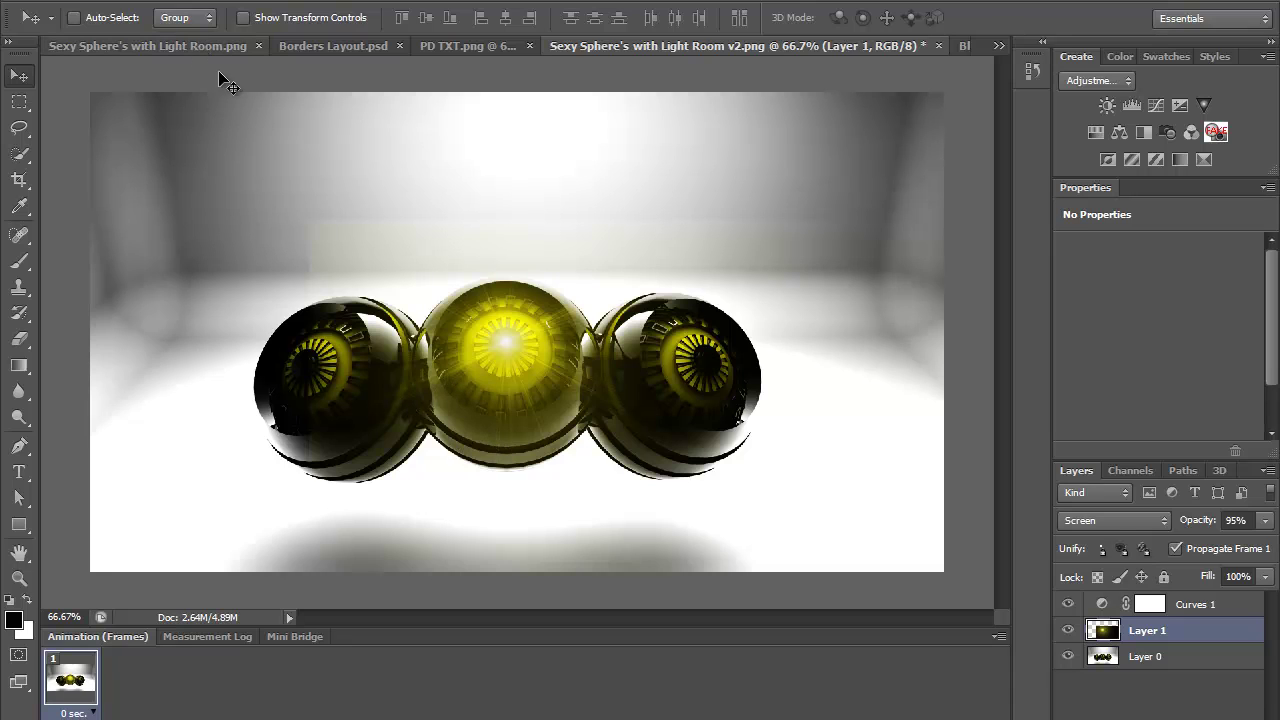
Pass through Borders Layout.psd back to Sexy Sphere's with Light Room.png showing Curves 1
click(326, 46)
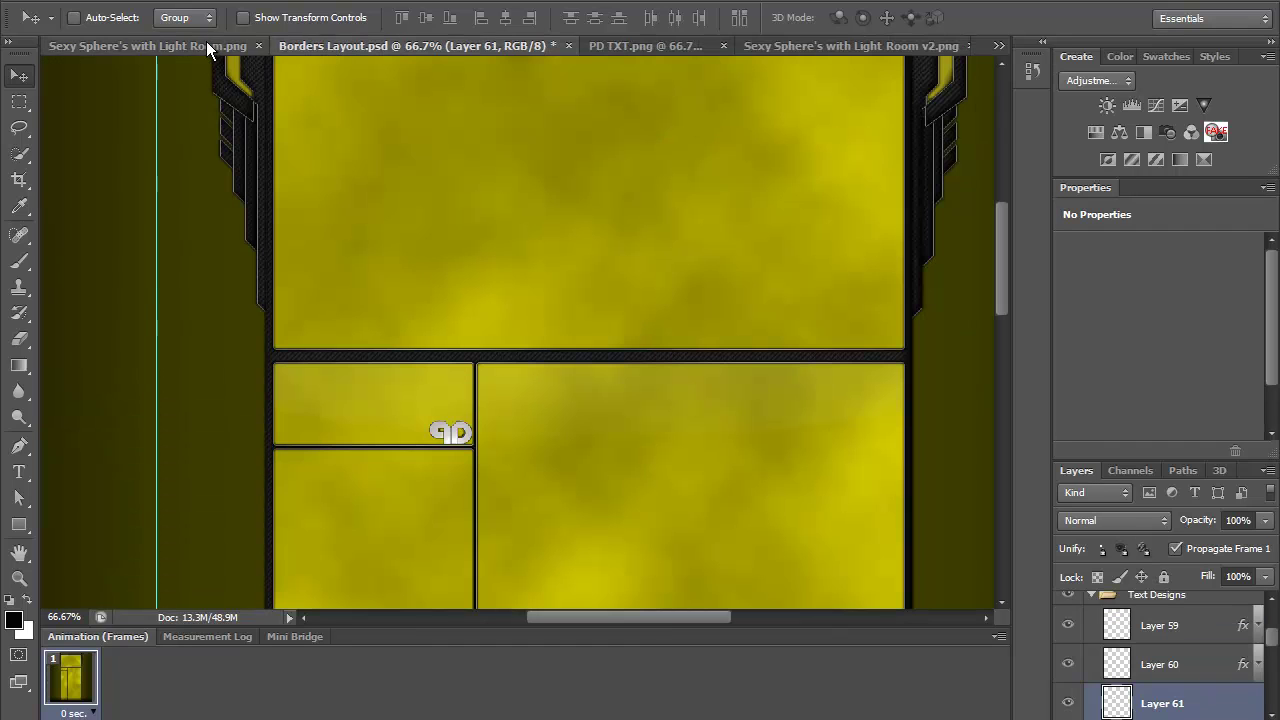
click(206, 43)
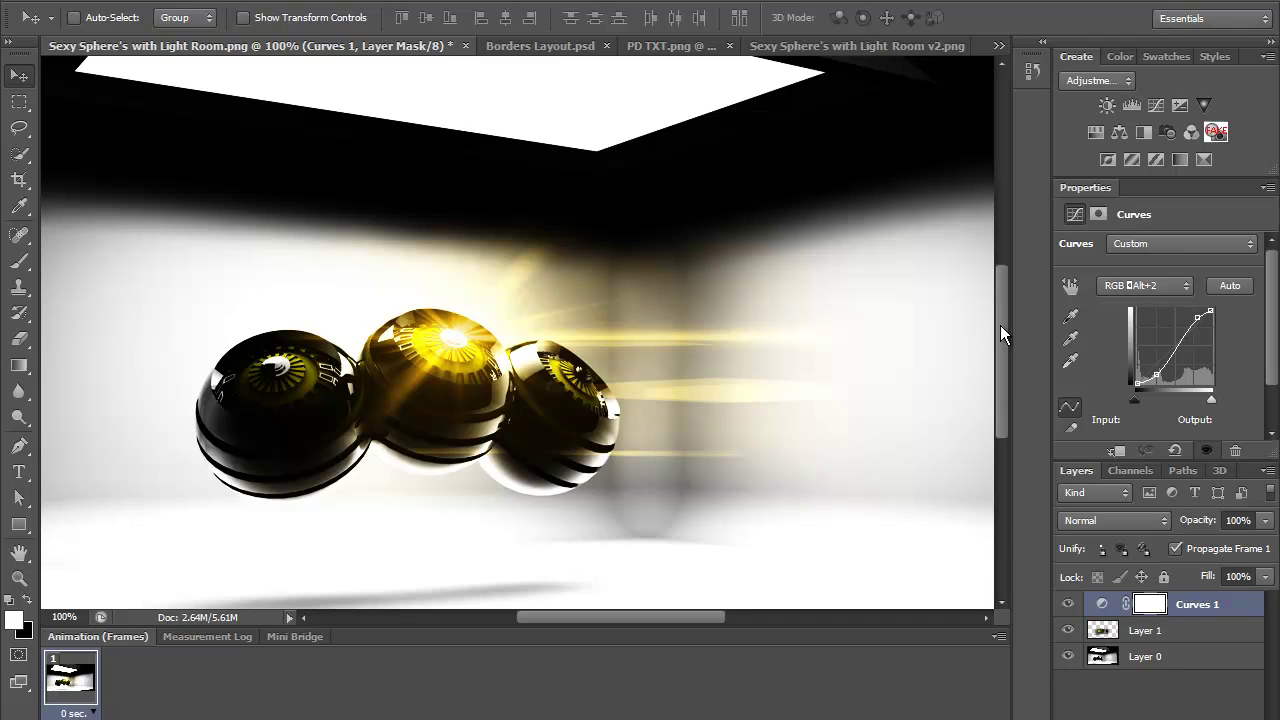
drag(1000, 325, 999, 322)
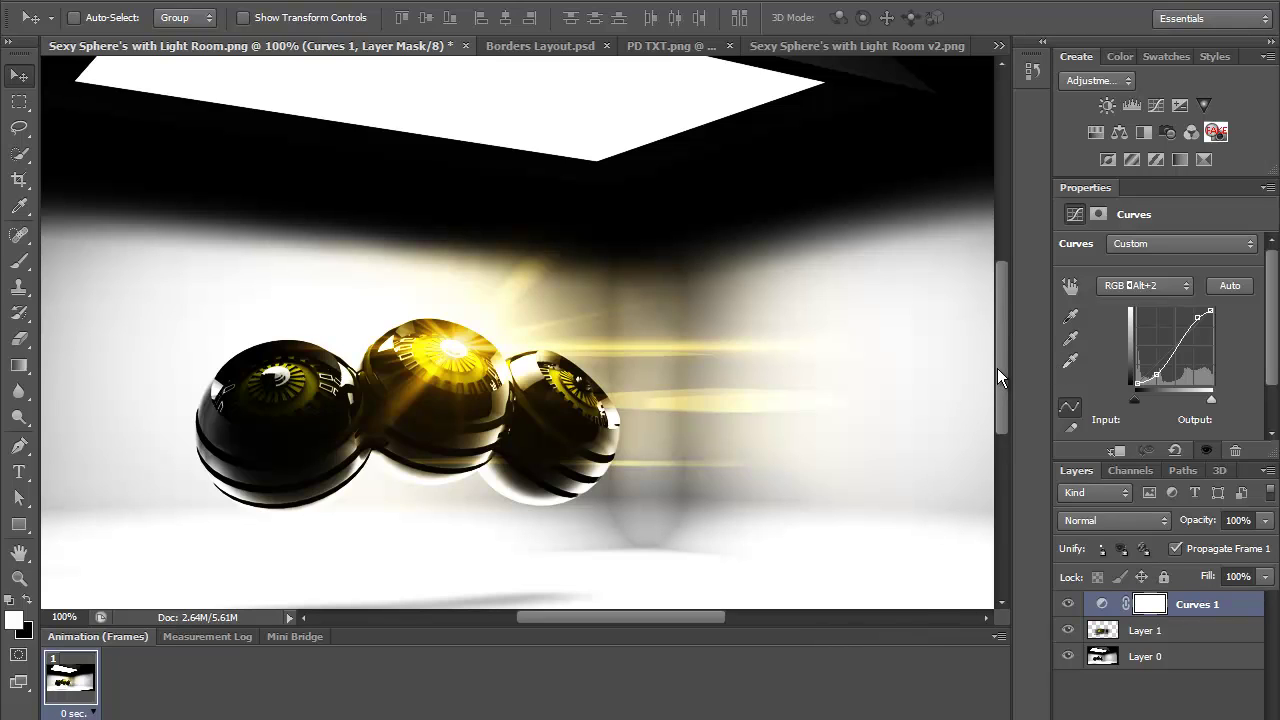
mouse_move(997, 368)
mouse_down()
mouse_move(991, 356)
mouse_move(990, 369)
mouse_up()
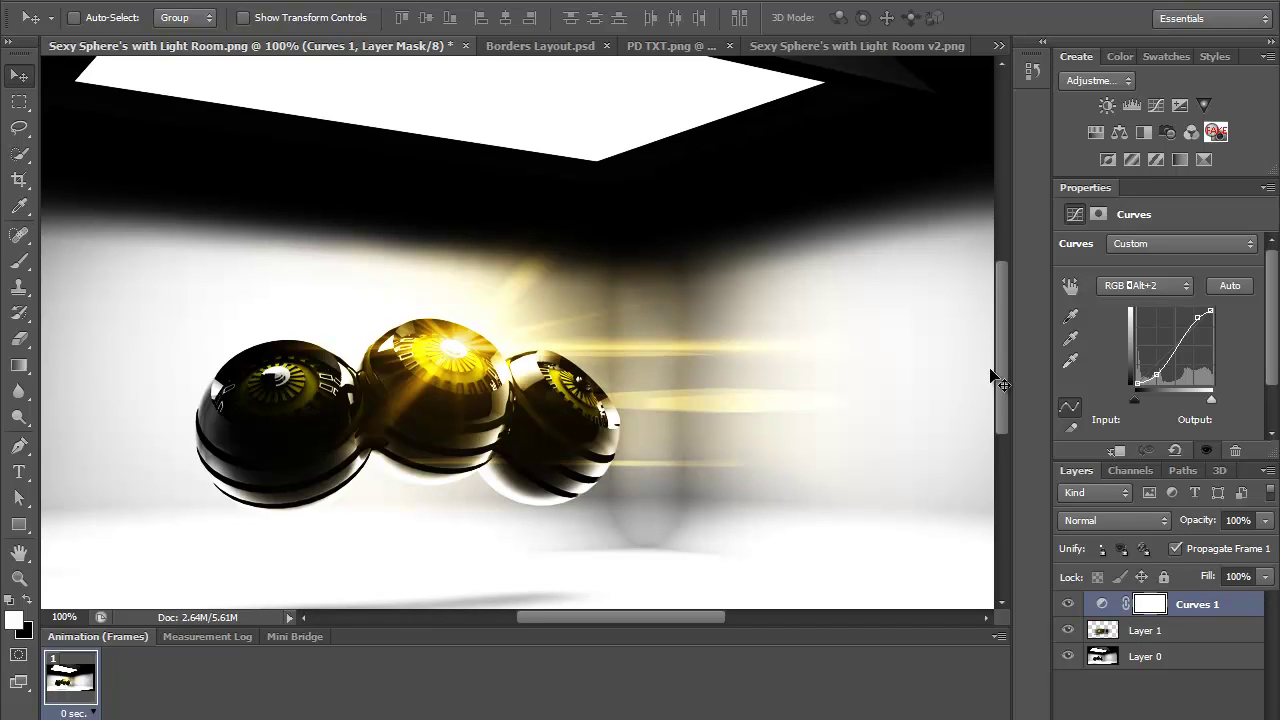